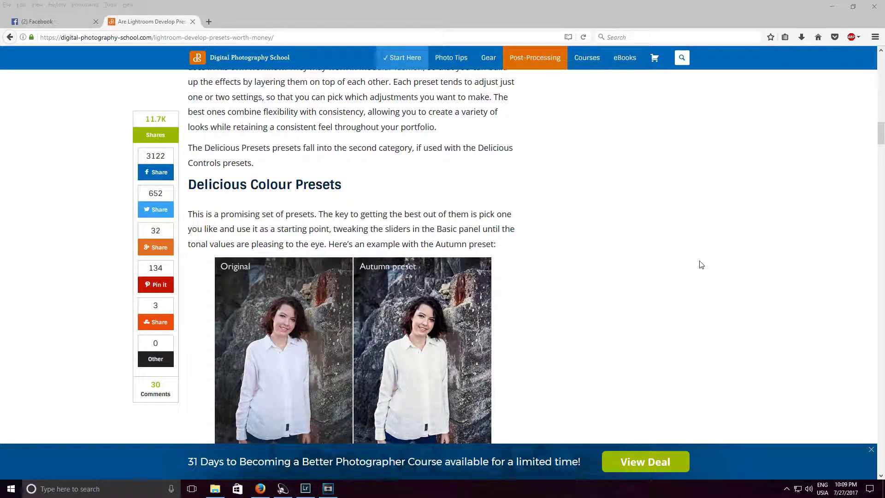
- Scroll the article past the Blue Love photos to the Vivid Tones preset comparison
scroll(673, 259, up, 10)
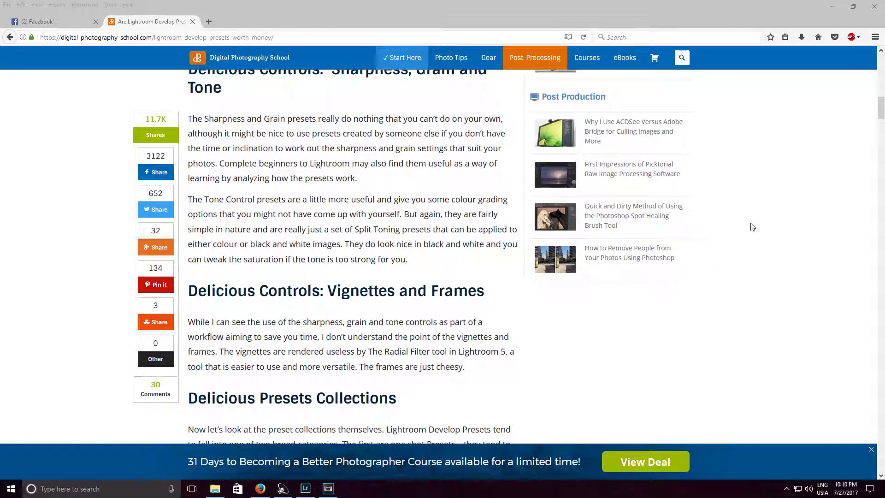
scroll(752, 259, down, 5)
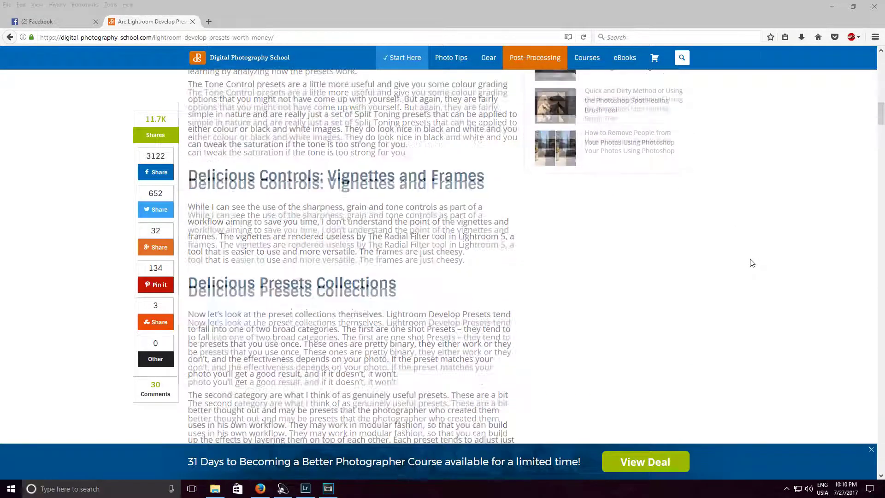
scroll(752, 263, down, 3)
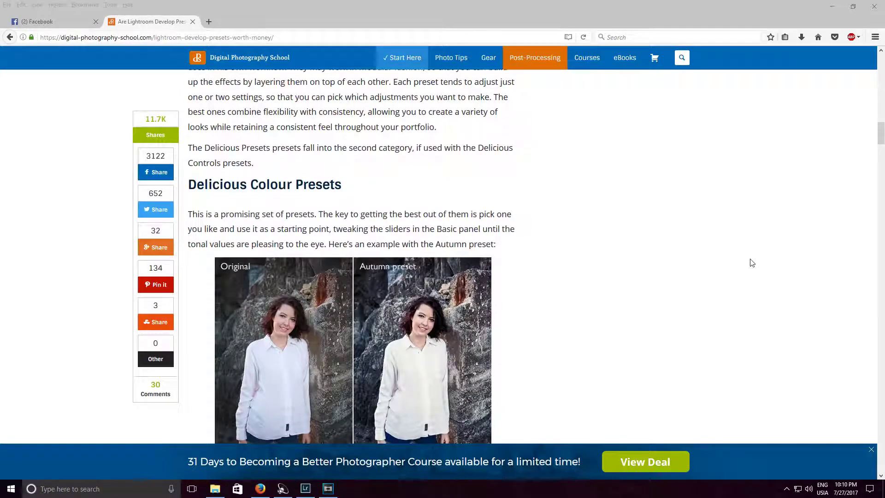
scroll(537, 308, down, 2)
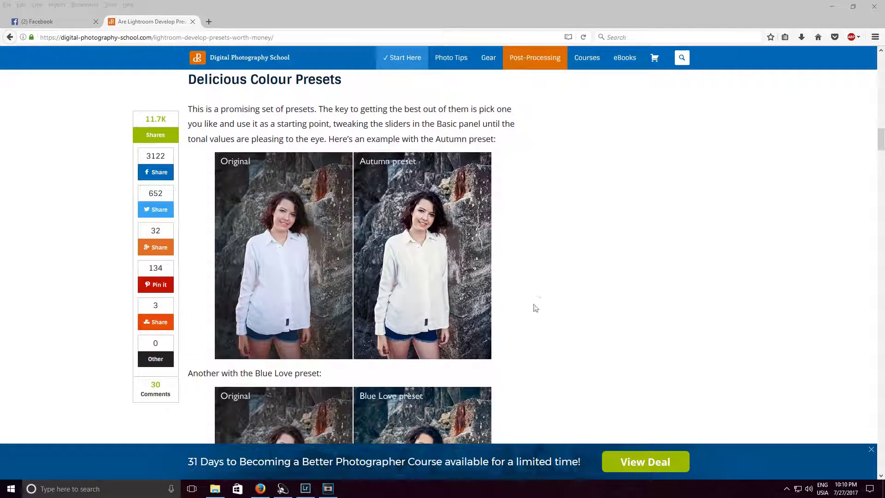
scroll(560, 282, up, 1)
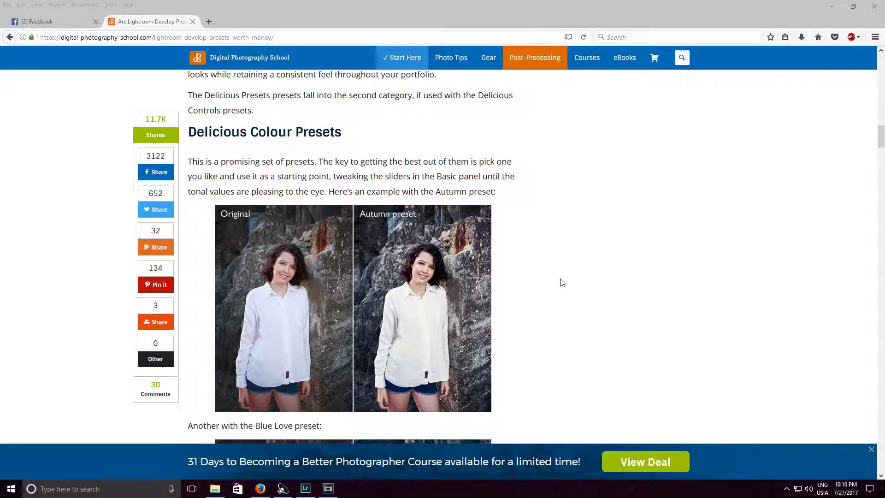
scroll(562, 282, down, 2)
scroll(562, 282, up, 3)
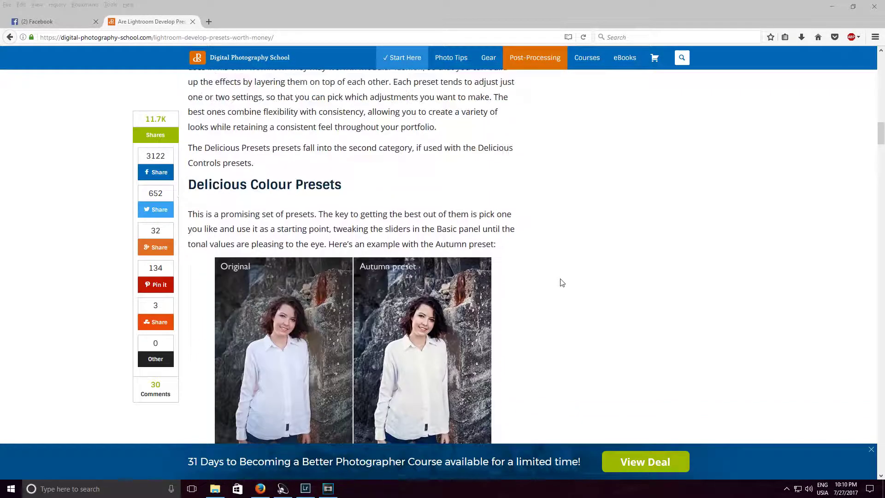
scroll(422, 229, up, 1)
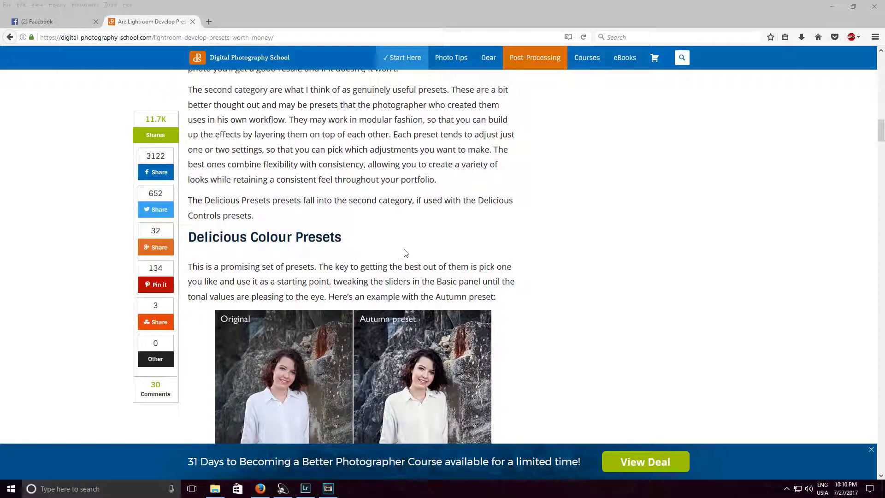
scroll(736, 265, down, 1)
scroll(736, 265, down, 1)
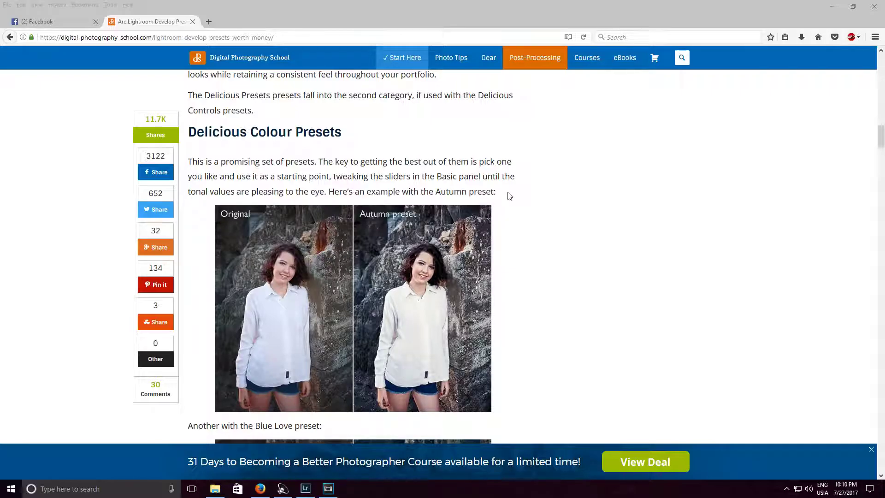
scroll(503, 203, down, 2)
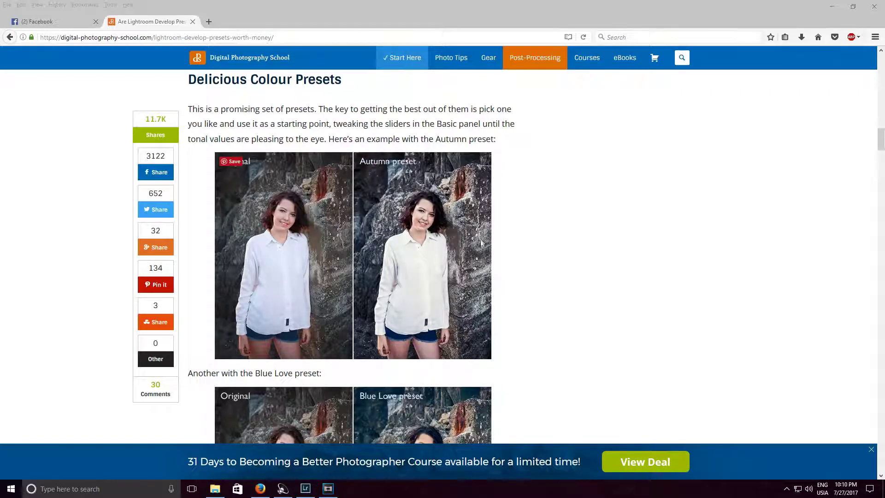
- Continue down to the Delicious Black and White Pepper Presets section and its Black Pepper comparisons
scroll(553, 269, down, 3)
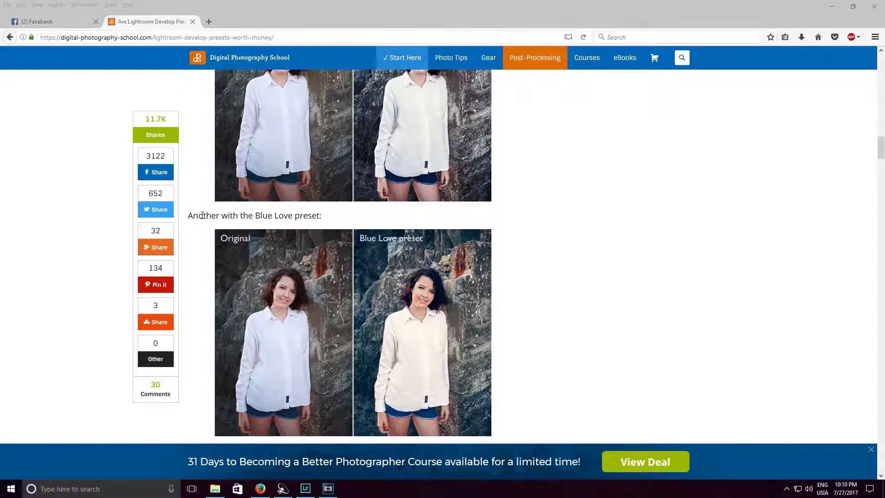
scroll(624, 241, down, 1)
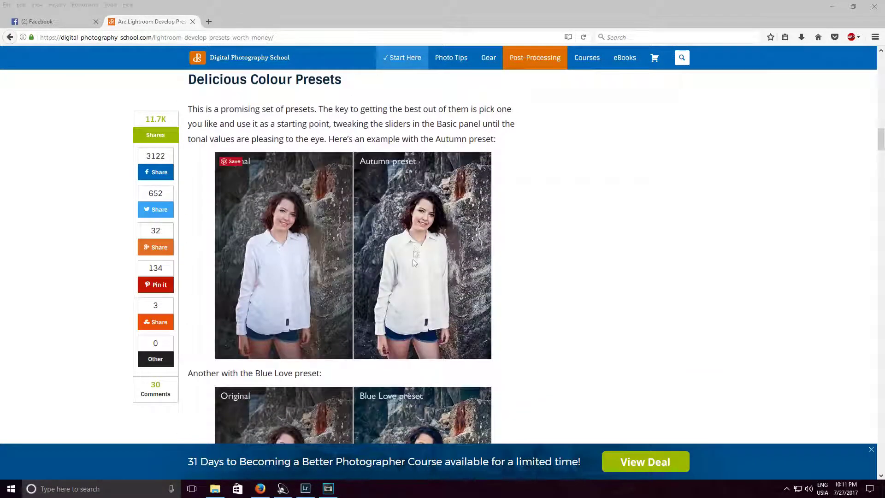
scroll(415, 374, down, 2)
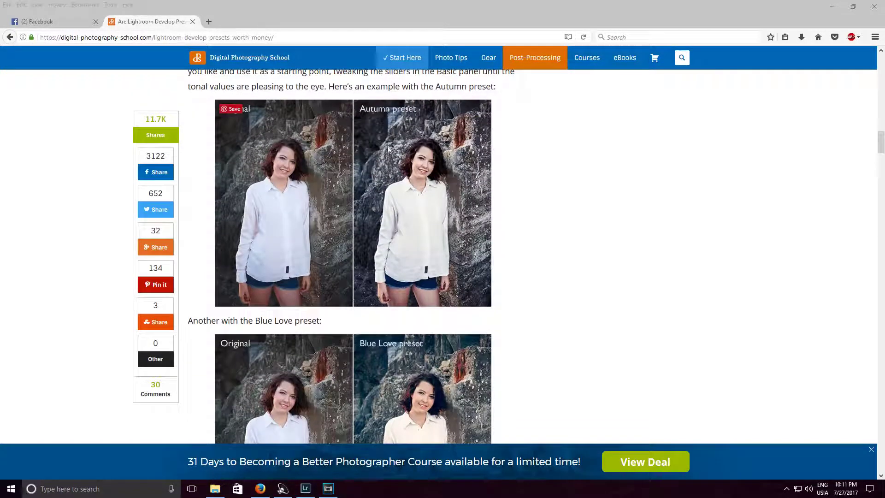
scroll(415, 149, down, 2)
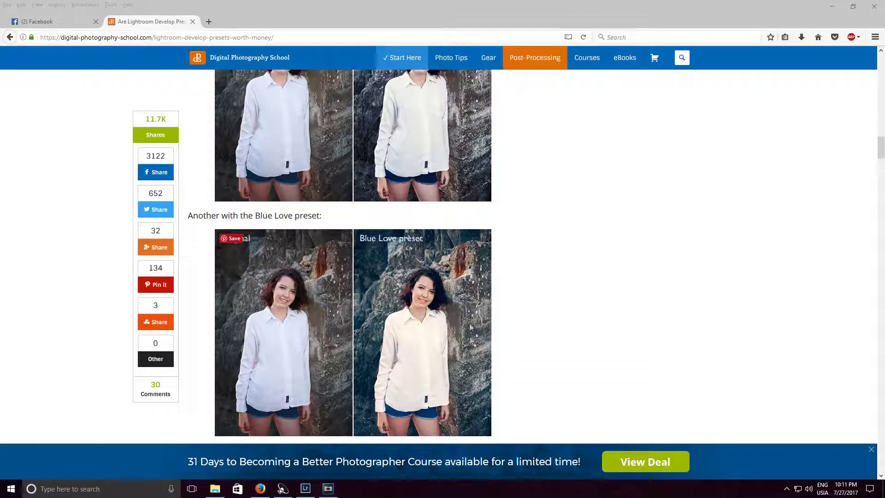
scroll(293, 247, down, 6)
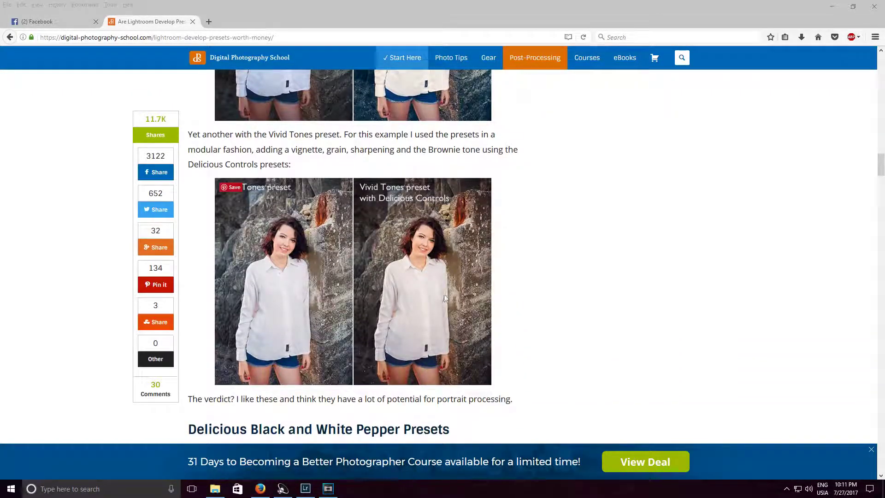
scroll(389, 272, up, 1)
scroll(518, 273, down, 1)
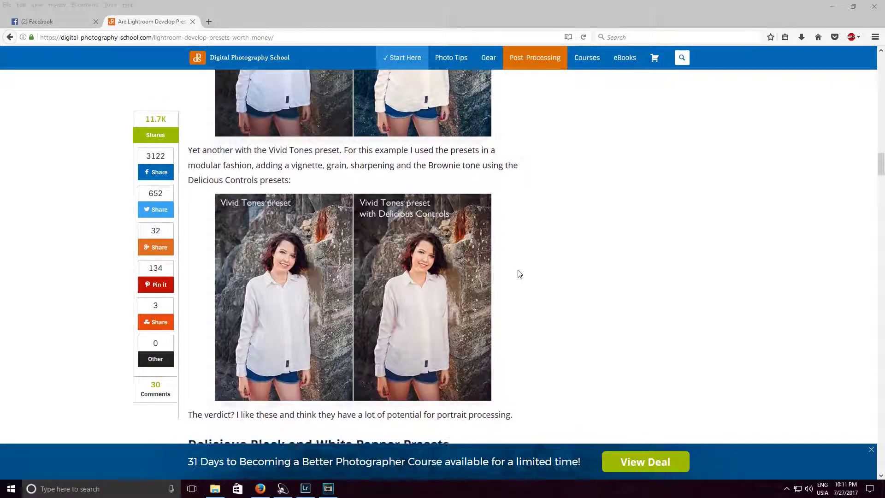
scroll(518, 272, down, 2)
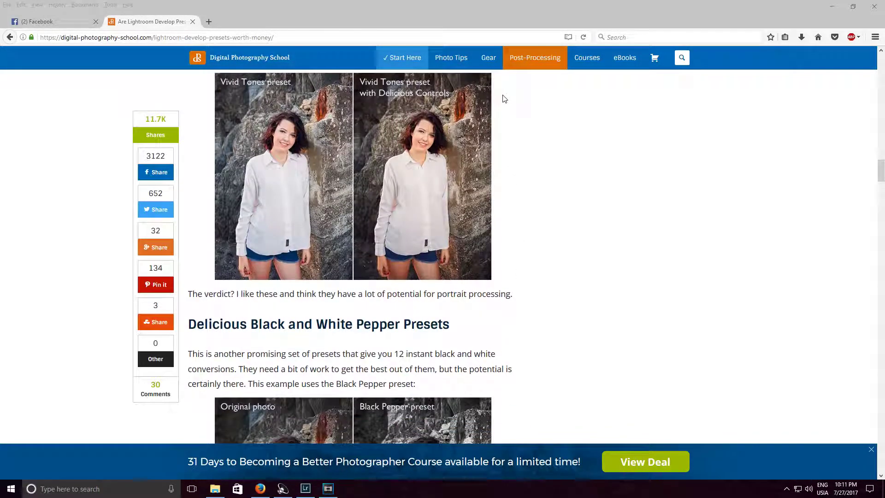
scroll(482, 180, up, 1)
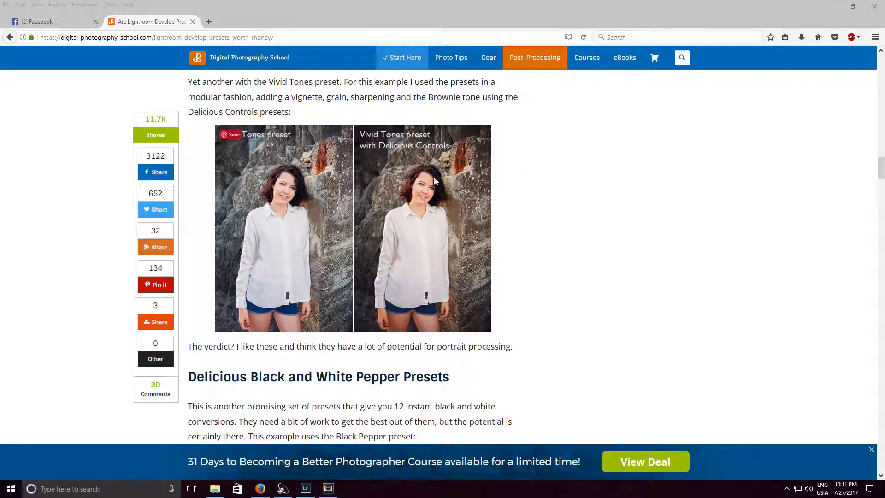
scroll(579, 236, down, 6)
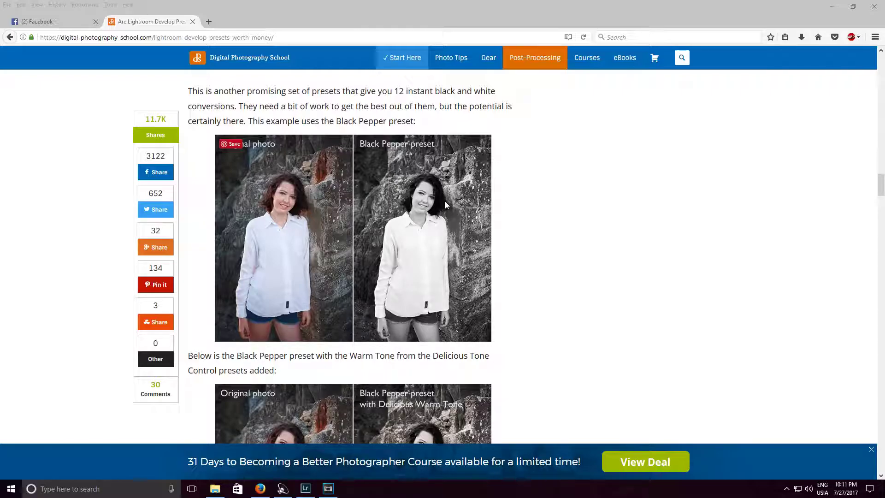
scroll(605, 258, down, 4)
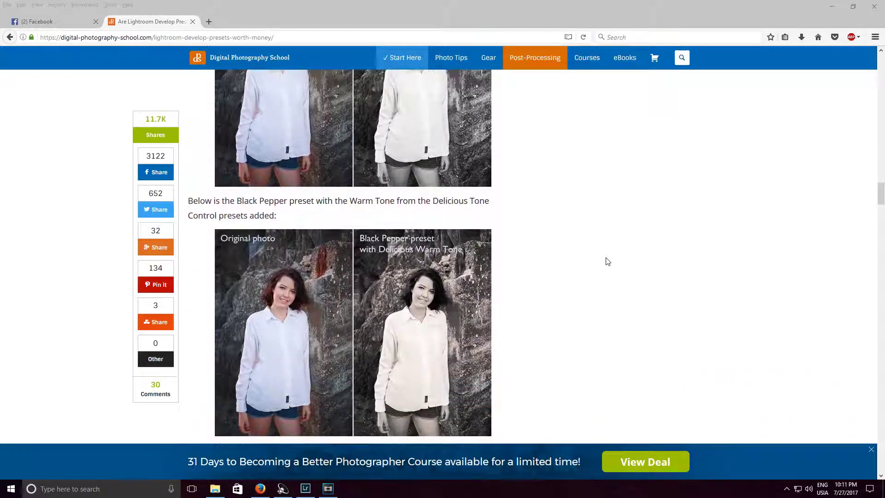
scroll(608, 262, down, 15)
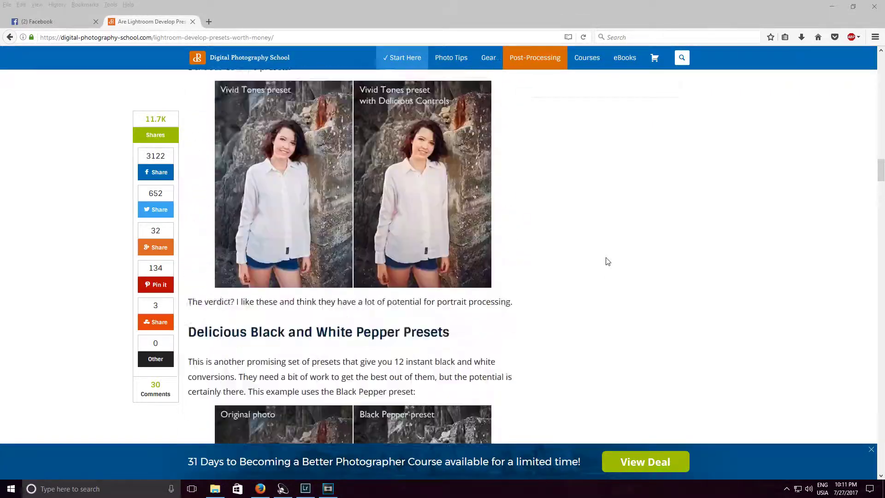
- Scroll down to the 'Delicious Controls: Sharpness, Grain and Tone' heading and the preset collections image
scroll(608, 261, up, 12)
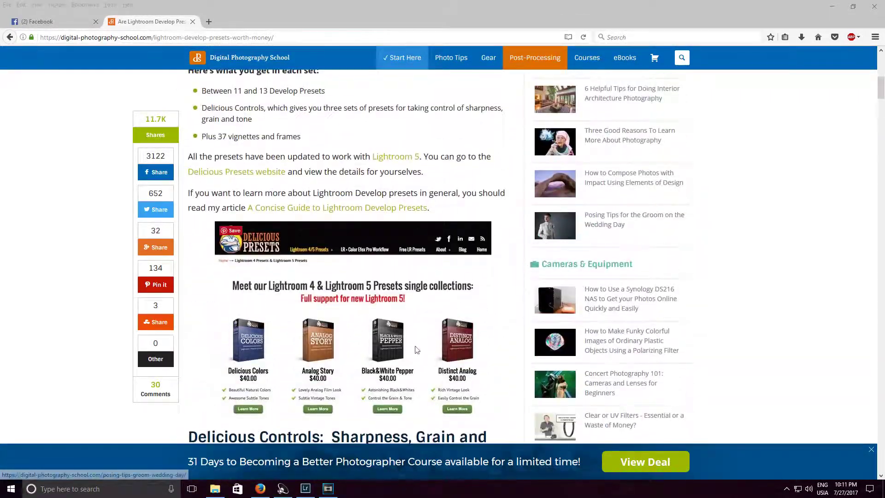
scroll(314, 245, down, 1)
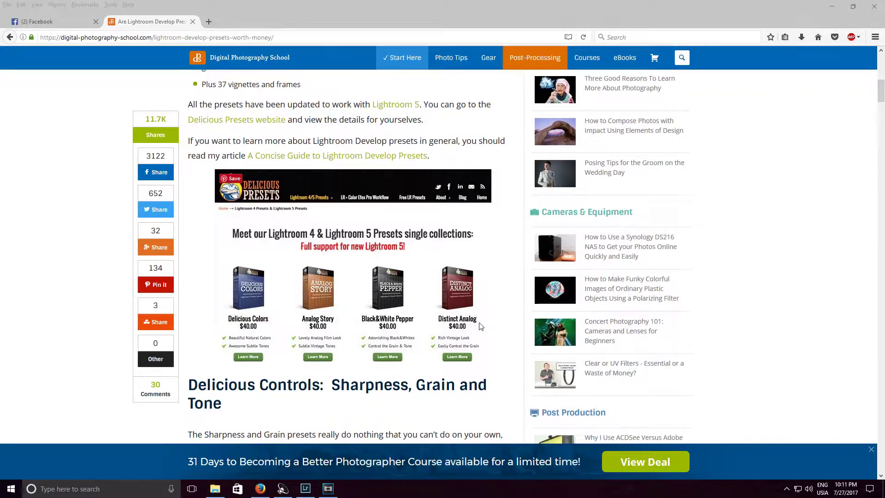
scroll(481, 327, up, 2)
scroll(466, 323, down, 2)
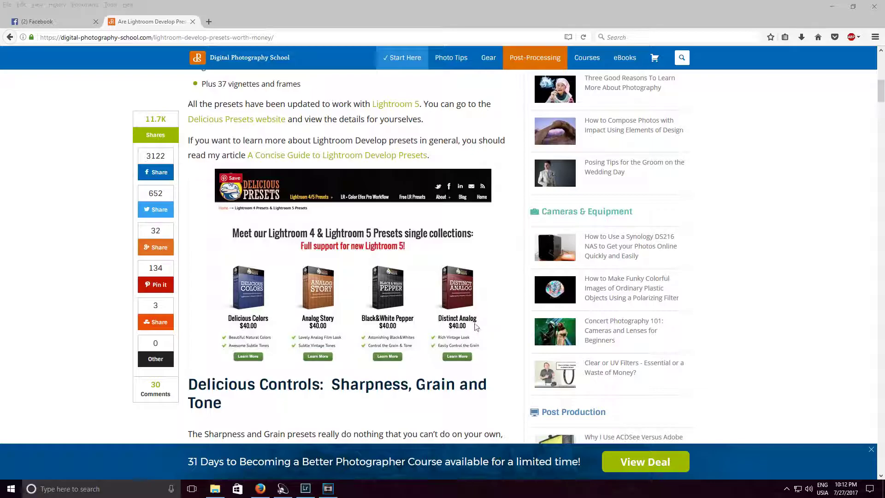
scroll(752, 295, down, 2)
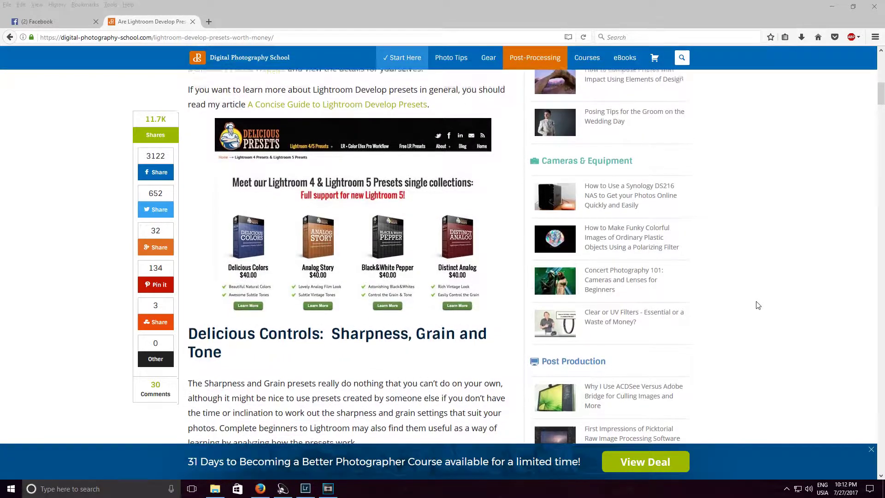
scroll(756, 305, up, 1)
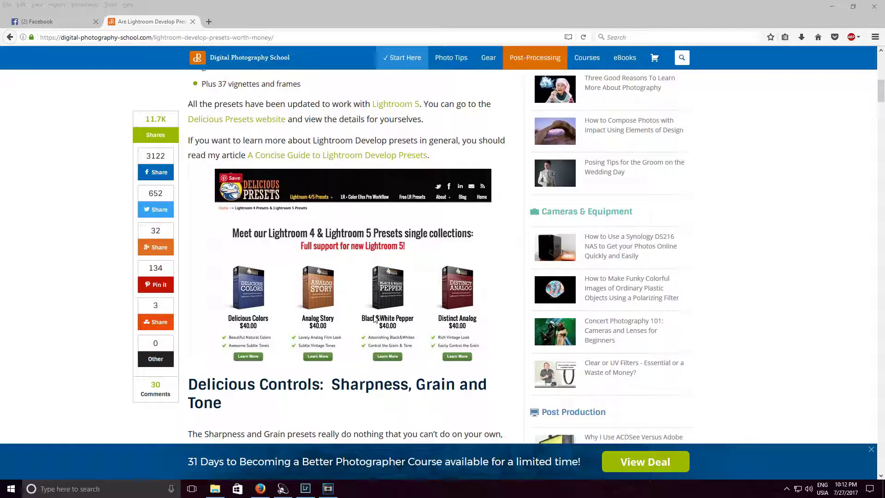
scroll(824, 291, down, 1)
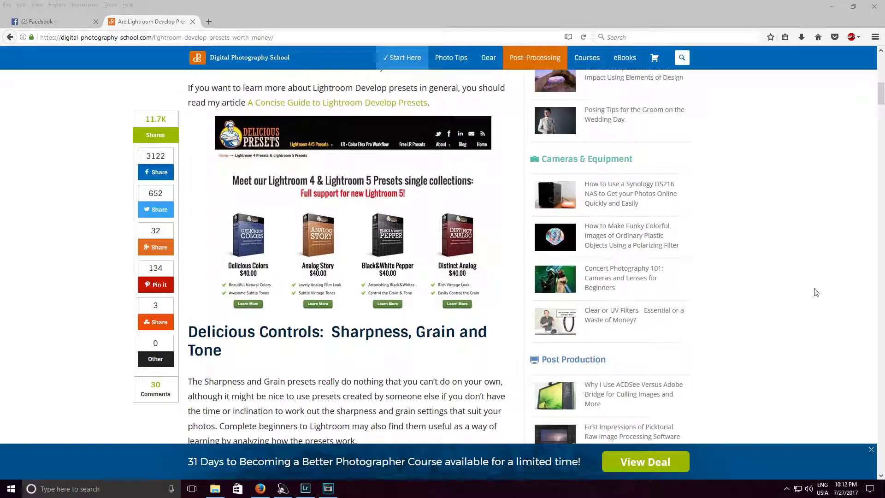
scroll(812, 277, up, 1)
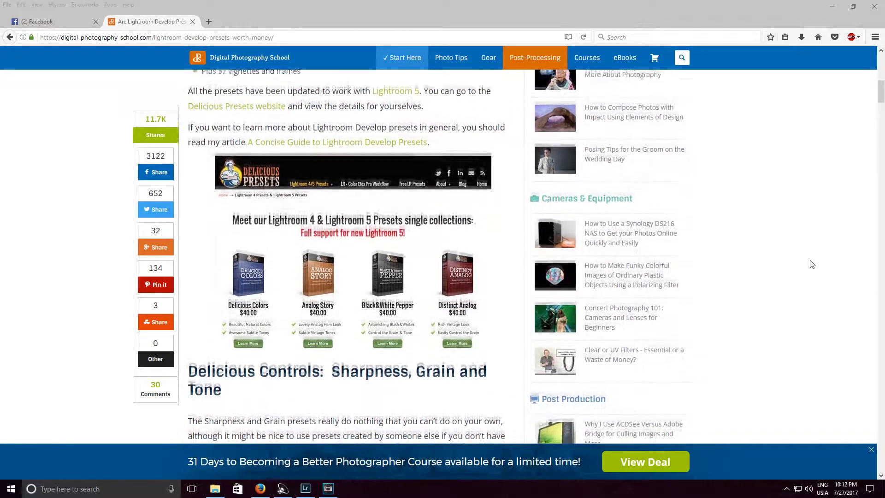
scroll(810, 261, down, 1)
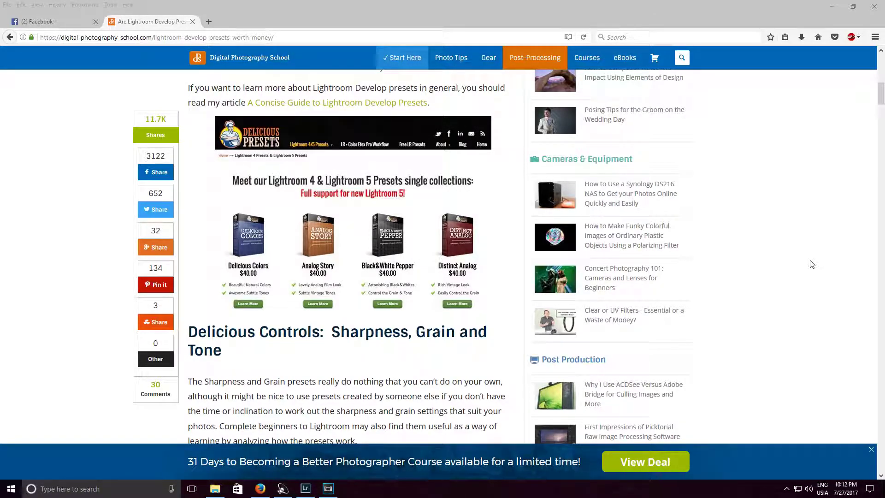
scroll(811, 264, up, 1)
scroll(722, 277, down, 1)
- Switch to Lightroom's Develop module showing the unedited city-backdrop portrait
click(786, 489)
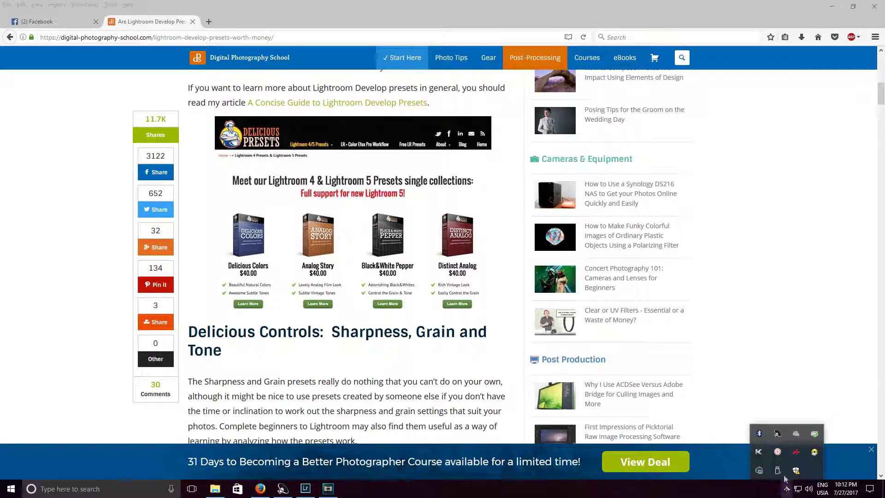
right_click(779, 455)
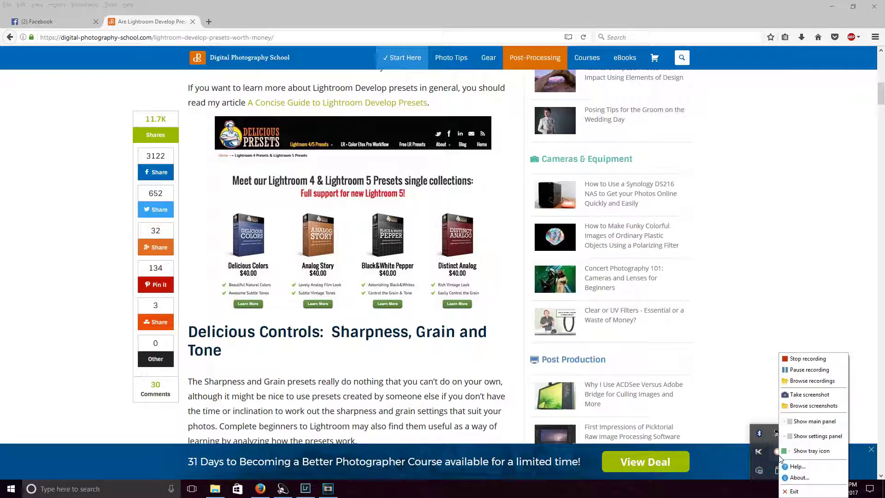
click(811, 358)
scroll(485, 326, up, 1)
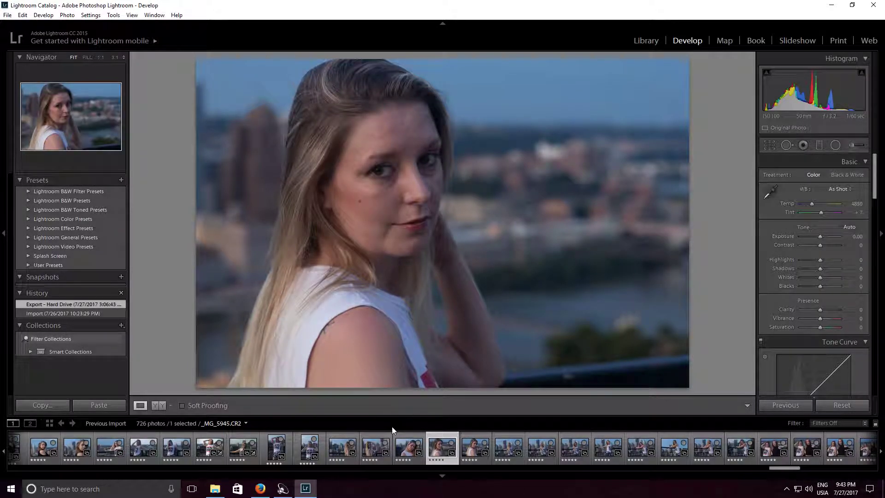
- Browse the filmstrip and load _MG_5772.CR2, the girl leaping by the white picket fence
scroll(402, 456, down, 10)
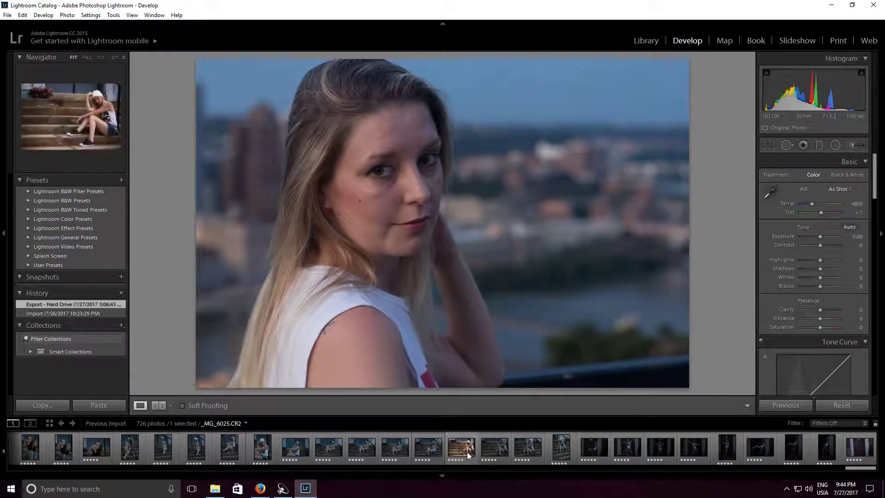
scroll(468, 456, up, 10)
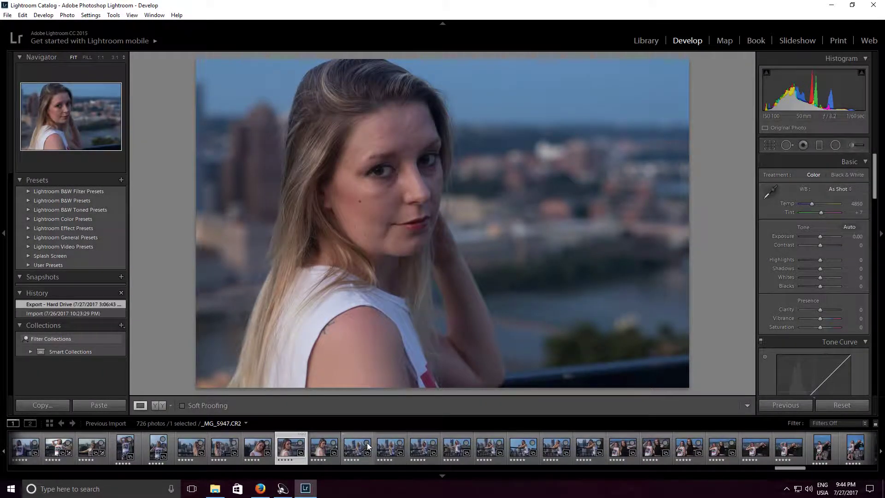
scroll(368, 445, up, 5)
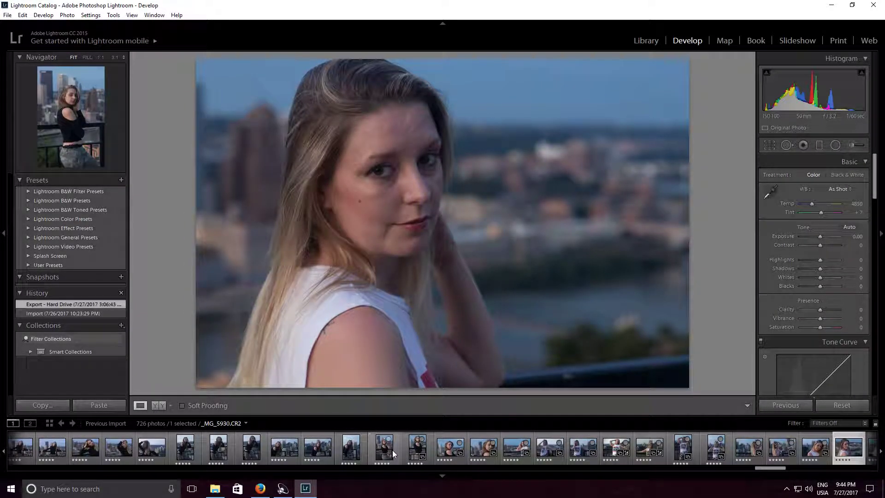
scroll(392, 450, up, 5)
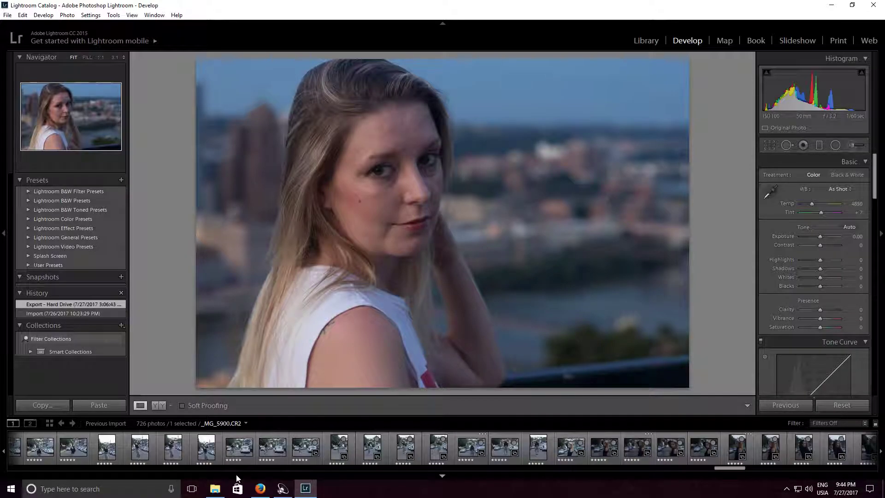
scroll(252, 458, up, 3)
click(253, 458)
scroll(253, 457, up, 3)
click(243, 449)
- Open the beetle-on-a-leaf photo and inspect it at full size, panning across its body
scroll(238, 450, up, 5)
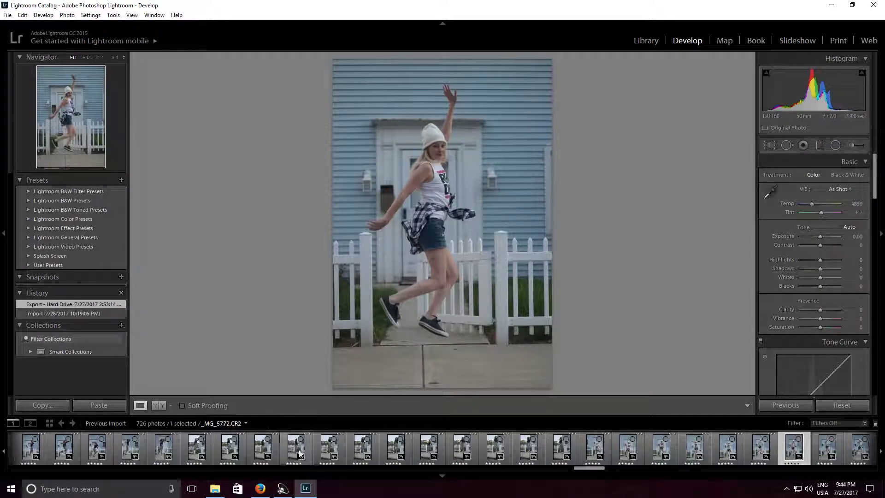
scroll(299, 452, up, 10)
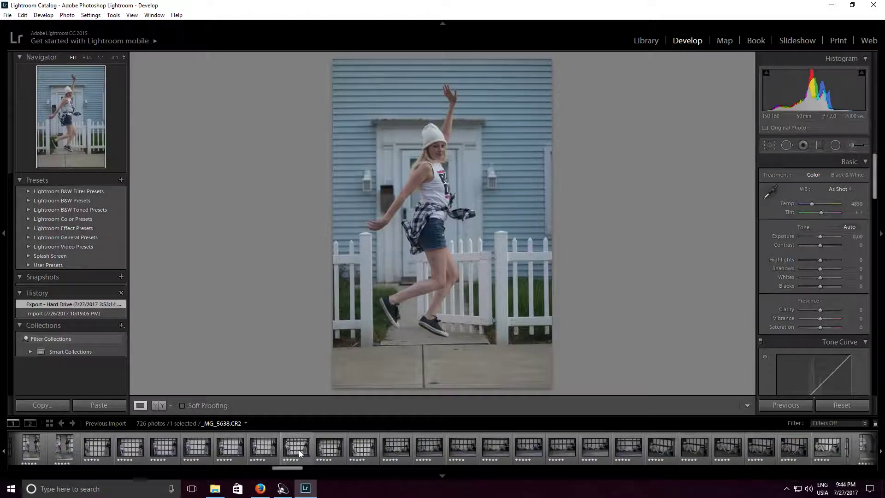
scroll(299, 450, up, 10)
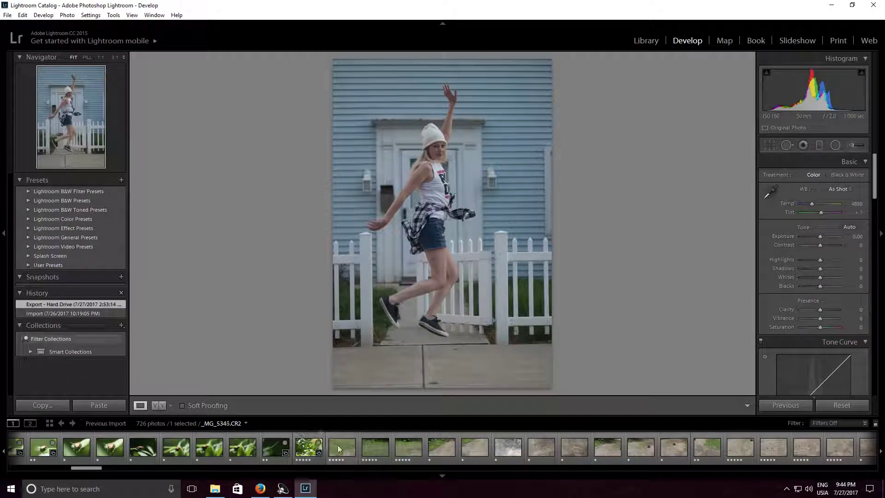
click(251, 453)
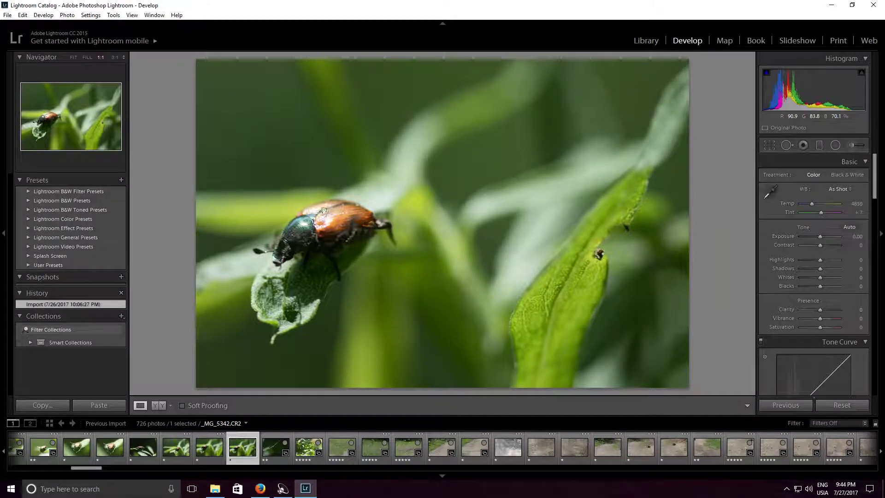
click(324, 211)
drag(325, 221, 467, 192)
click(467, 192)
- Preview _MG_5389, then zoom into the butterfly-on-gravel photo's wing and back out
scroll(276, 449, down, 10)
click(410, 452)
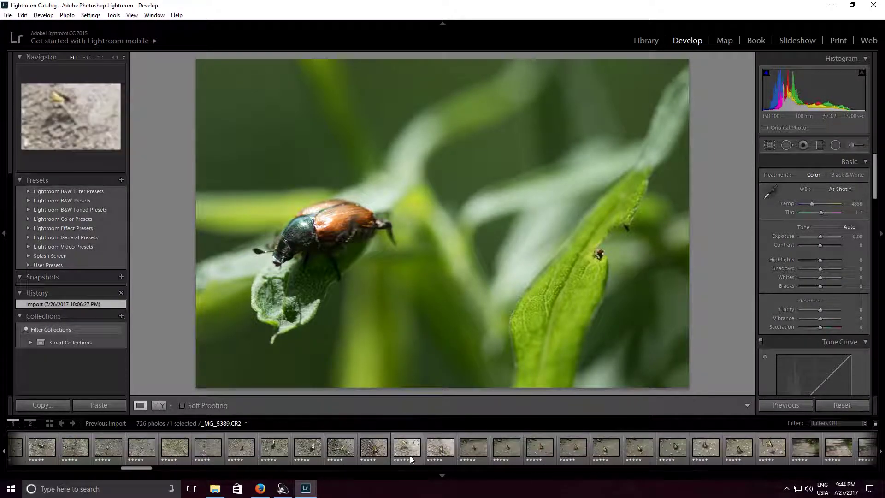
scroll(411, 455, down, 2)
click(389, 449)
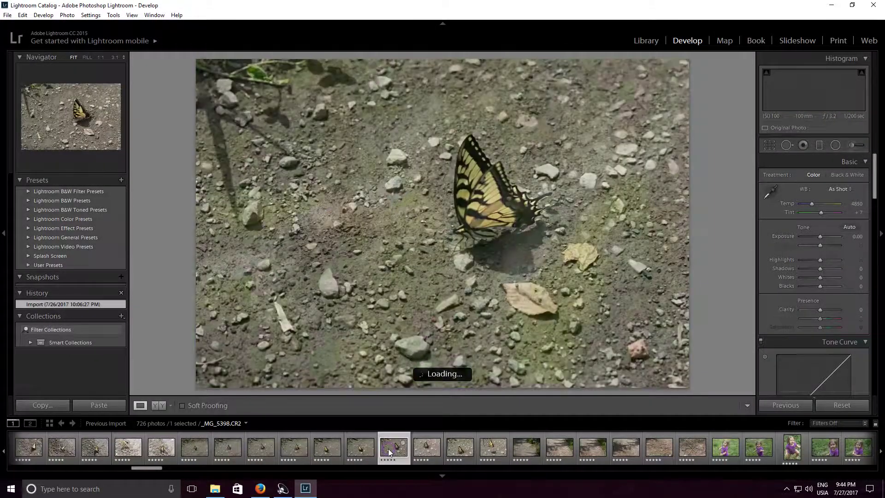
click(480, 200)
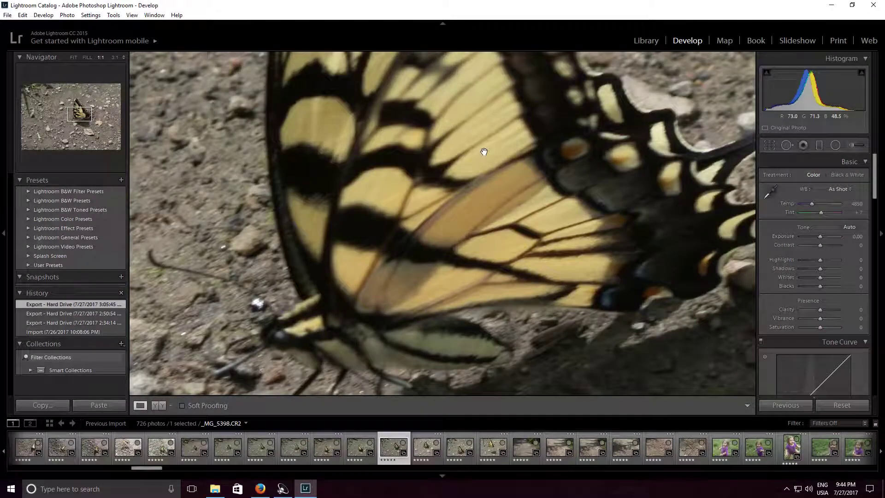
click(484, 152)
- Compare the wall portraits and settle on _MG_5501, the girl sitting against the wall in sneakers
scroll(524, 440, down, 10)
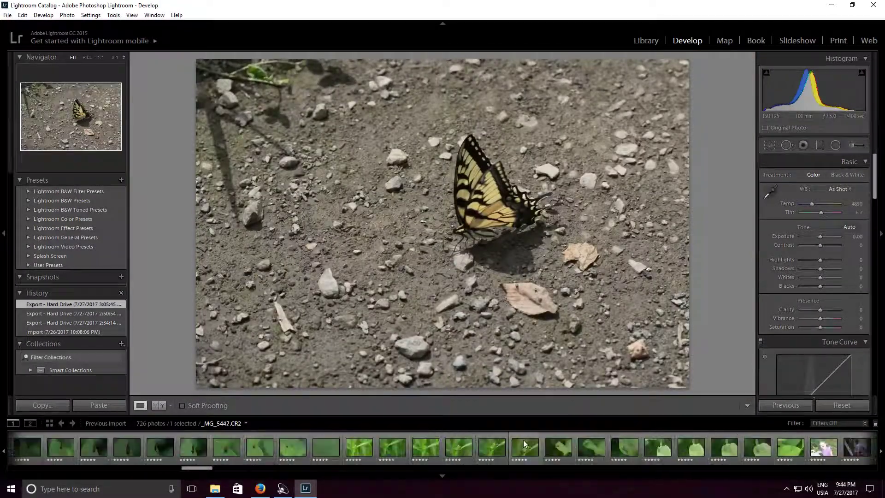
scroll(524, 440, down, 5)
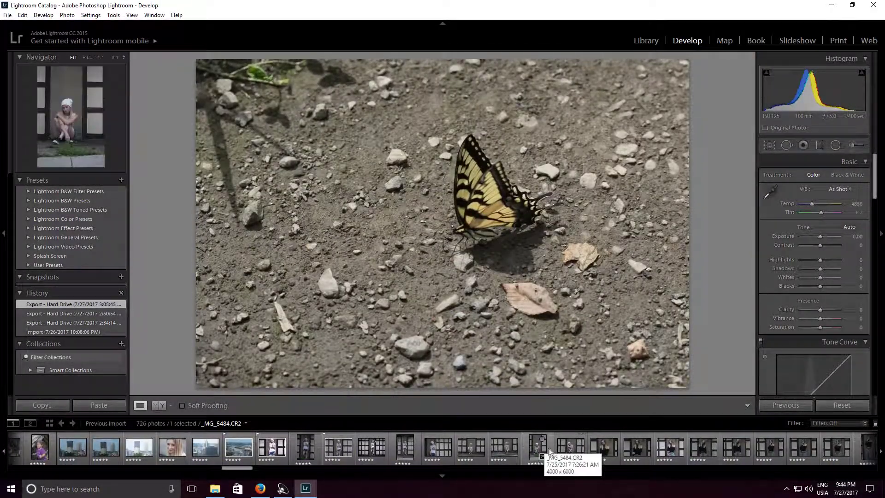
click(603, 449)
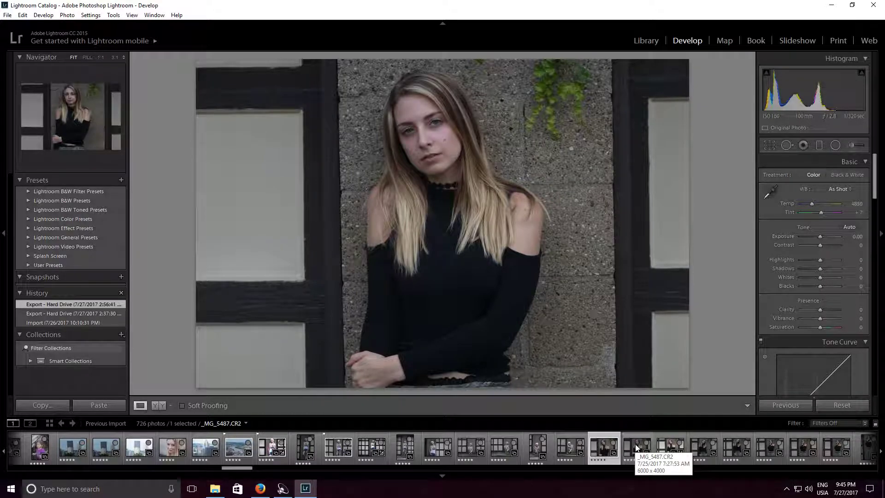
scroll(650, 452, down, 5)
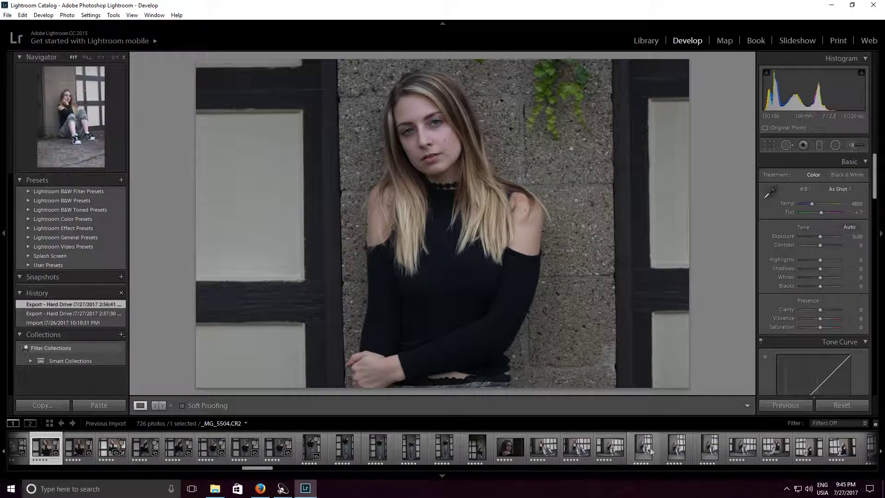
click(508, 450)
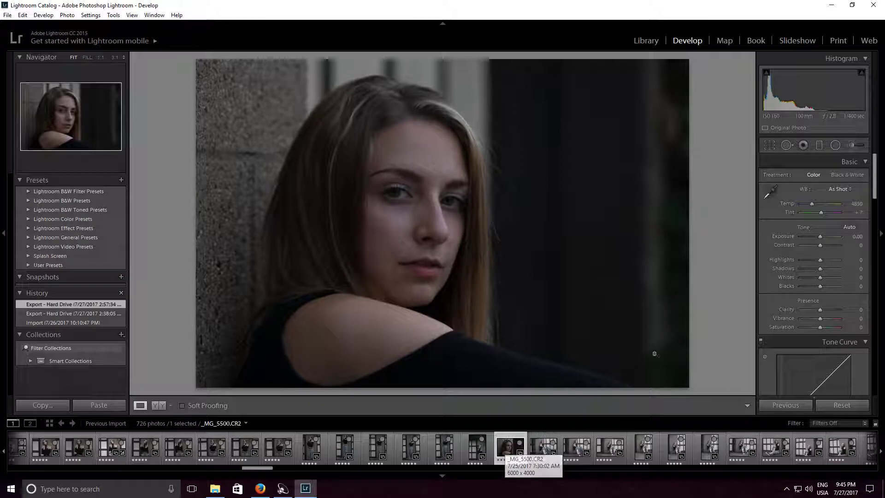
click(542, 450)
scroll(635, 448, down, 5)
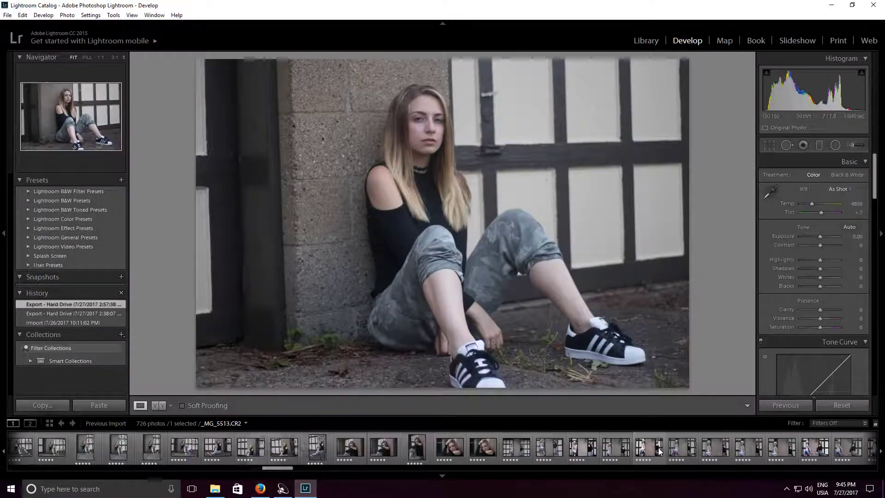
scroll(635, 447, down, 3)
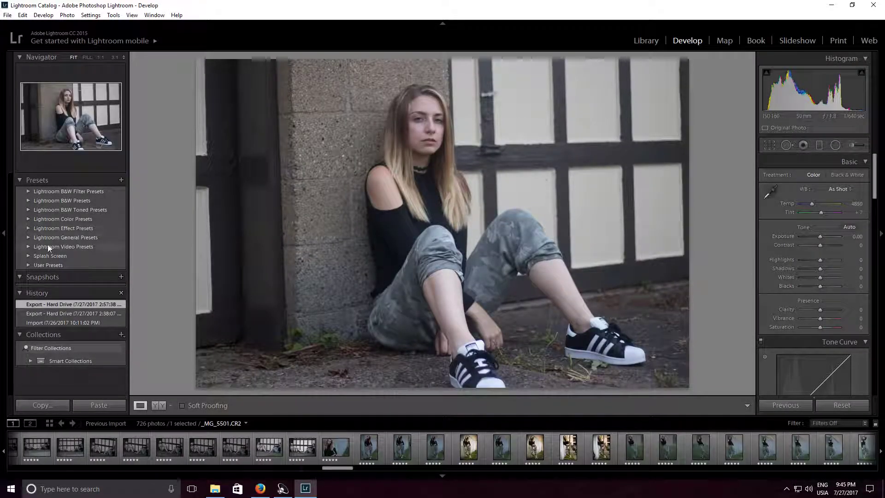
- Try Medium Contrast Curve, Punch, Sharpen - Faces and Sharpen - Scenic on _MG_5501, then apply Zeroed
click(28, 237)
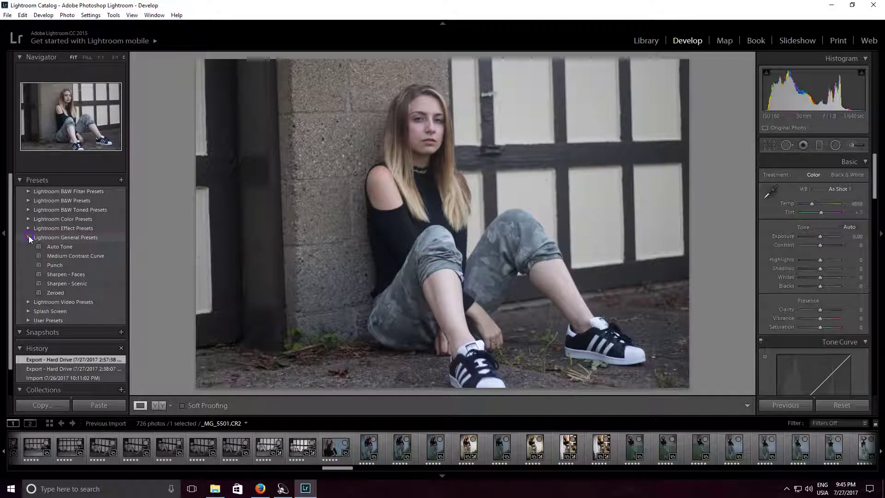
click(57, 254)
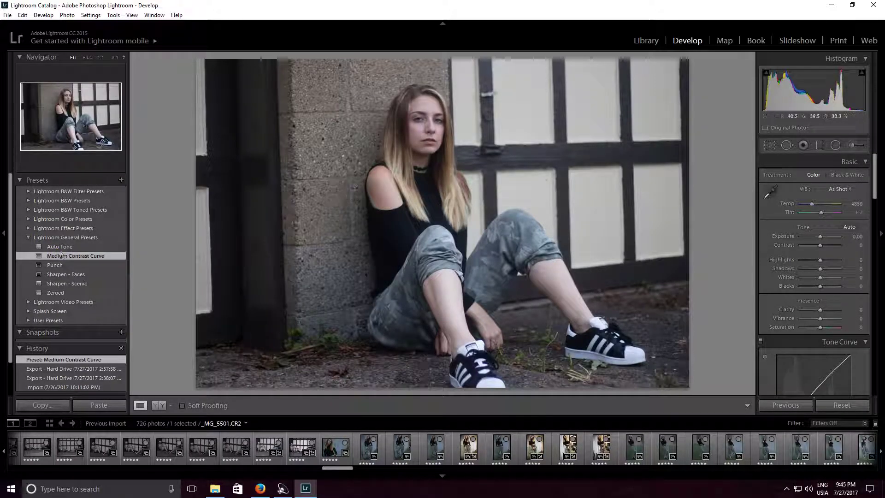
click(70, 264)
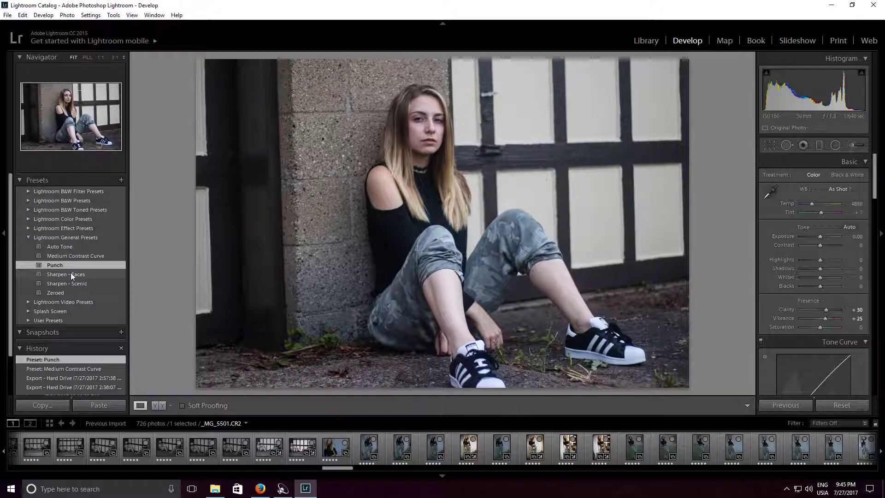
click(71, 274)
click(71, 284)
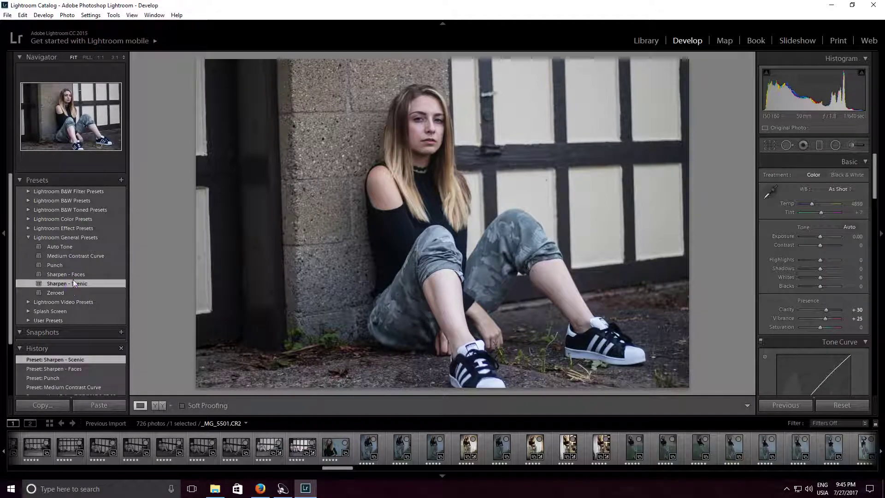
click(74, 276)
click(73, 284)
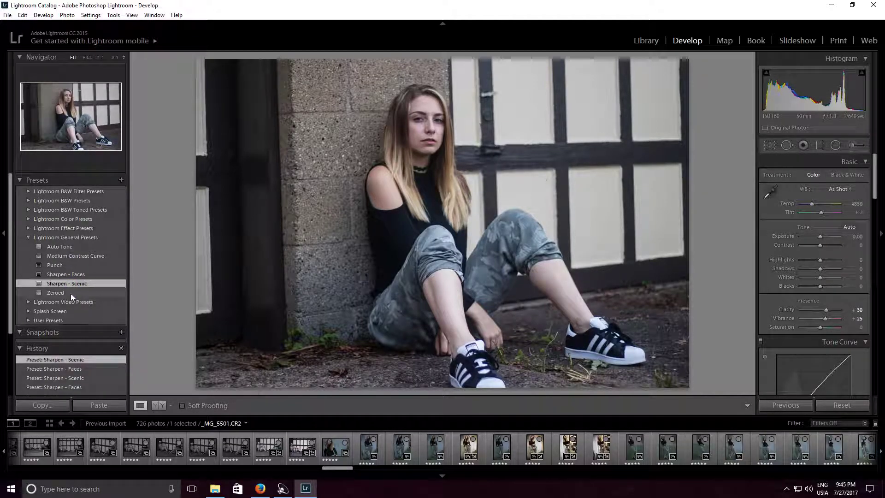
click(71, 294)
click(37, 312)
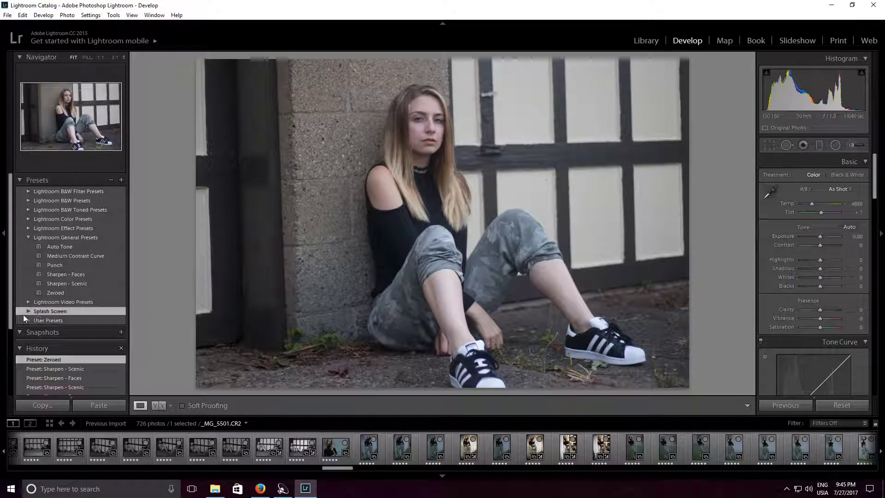
- Preview the Antique, Creamtone, Cyanotype and Split Tone 4 toned presets on the portrait
click(29, 211)
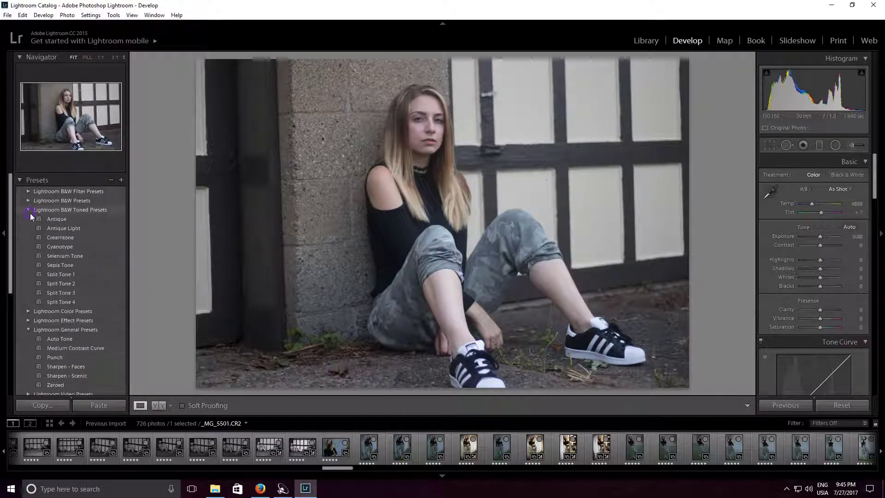
click(51, 220)
click(55, 238)
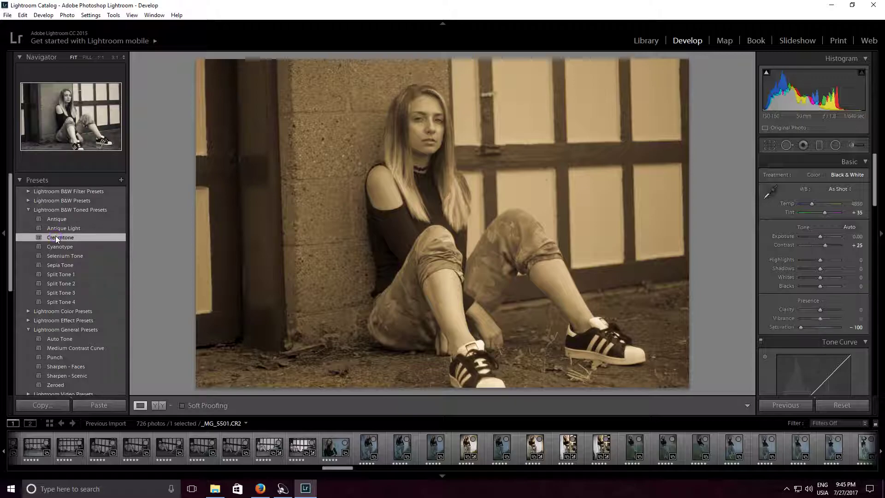
click(55, 247)
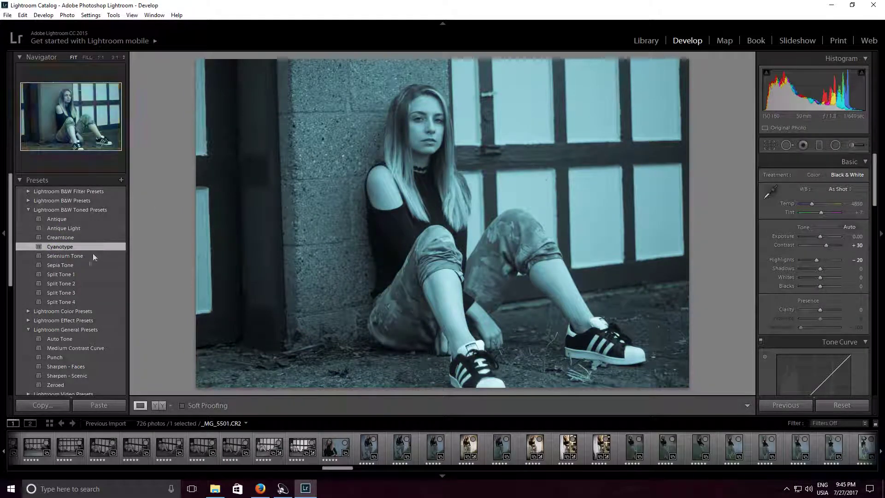
click(59, 302)
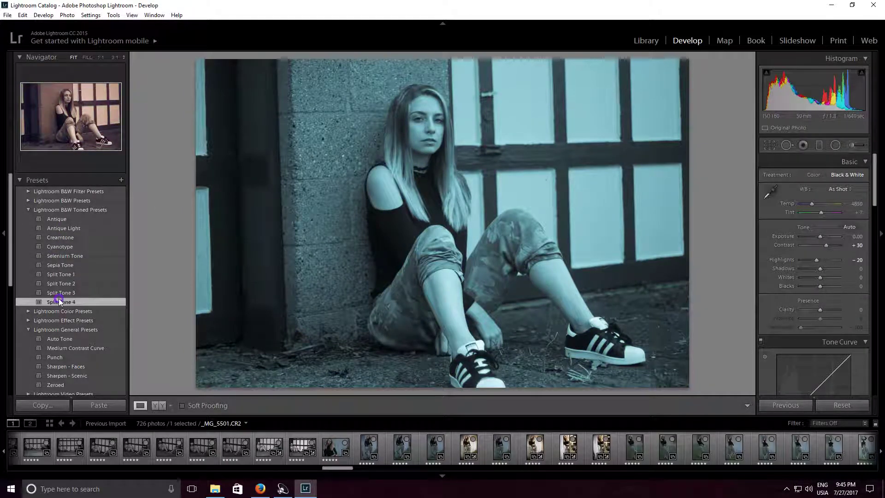
- Try B&W Contrast High, settle on B&W Contrast Low, then open the chain-link fence portrait _MG_5630
click(35, 200)
click(29, 198)
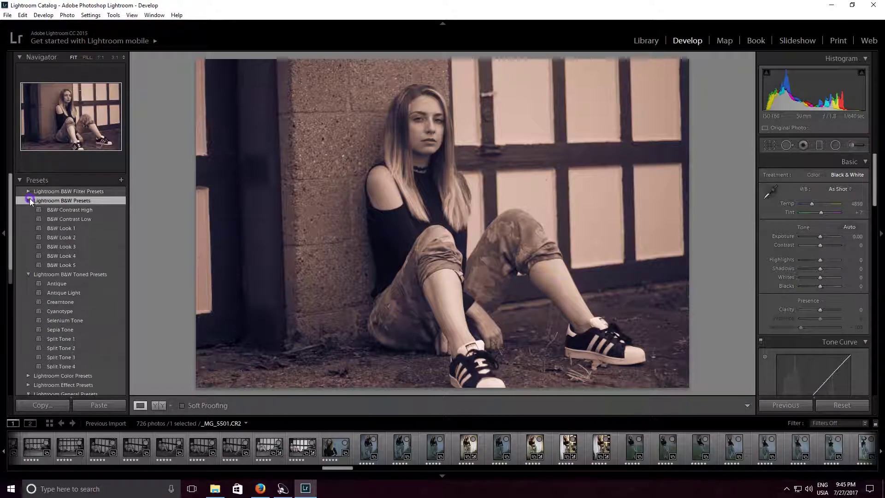
click(69, 210)
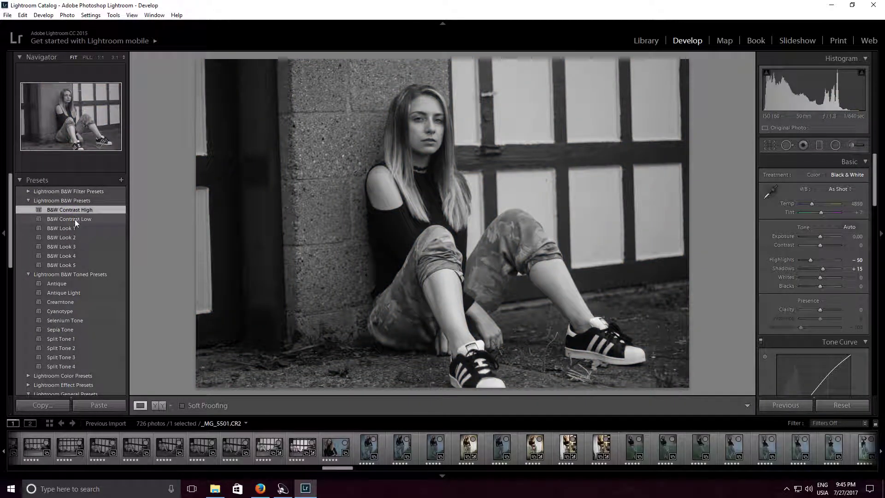
click(75, 210)
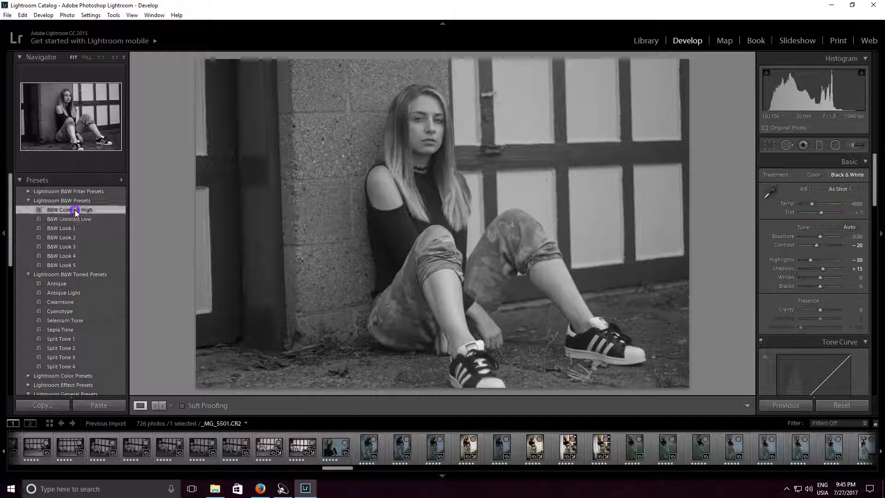
click(79, 219)
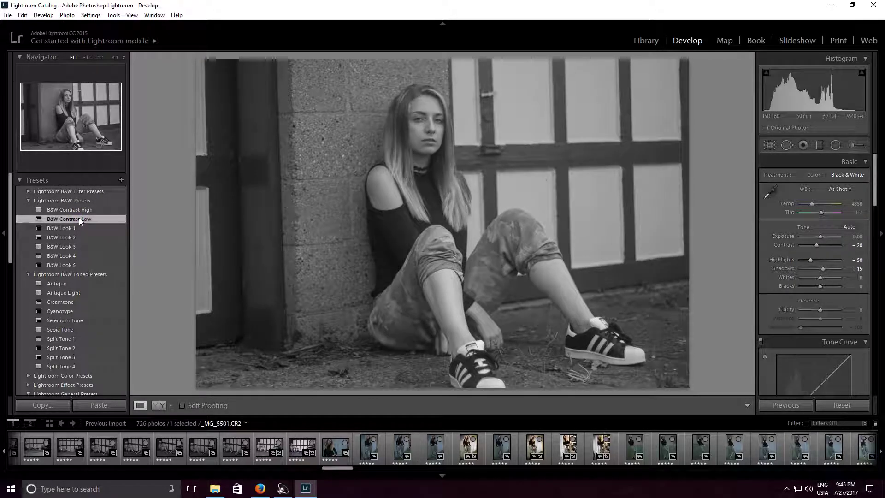
scroll(562, 447, down, 5)
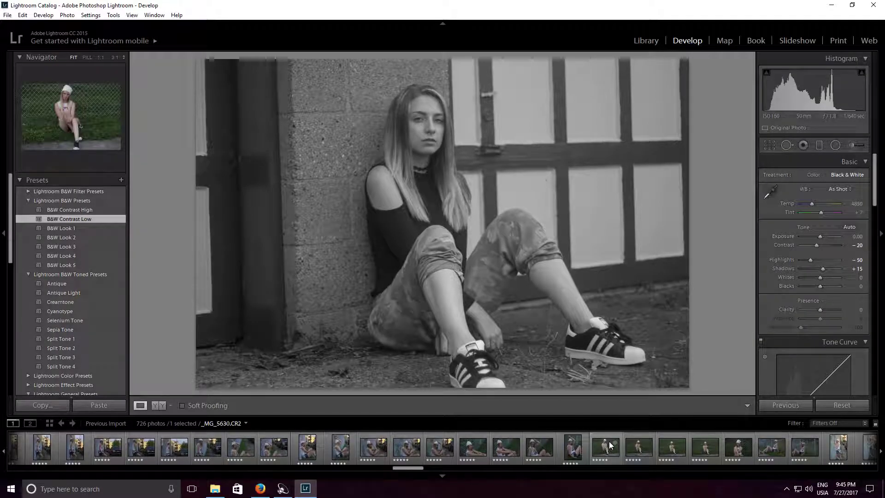
click(611, 445)
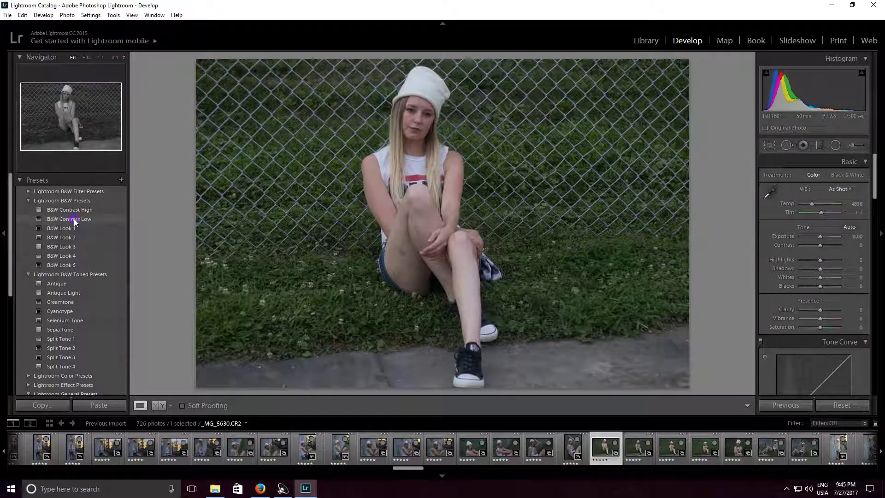
- Apply B&W Contrast Low to _MG_5630, and B&W Contrast High to the close-up fence portrait _MG_5627
click(75, 222)
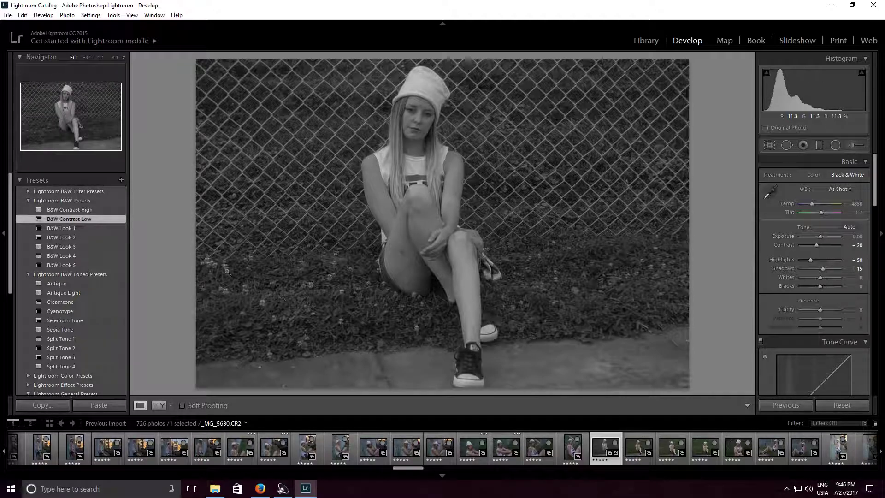
click(506, 446)
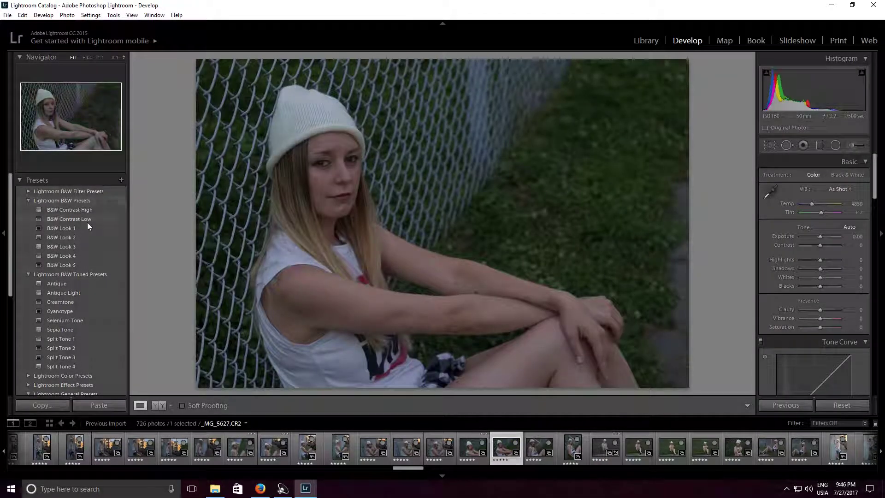
click(87, 222)
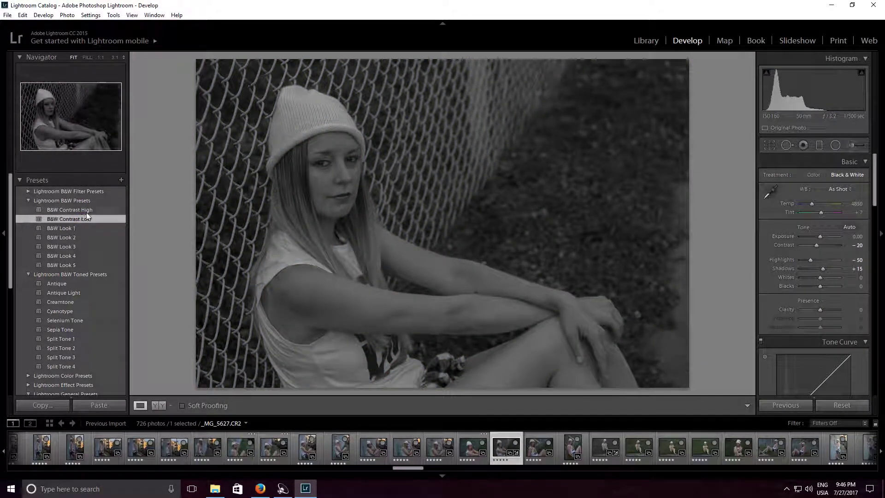
click(89, 209)
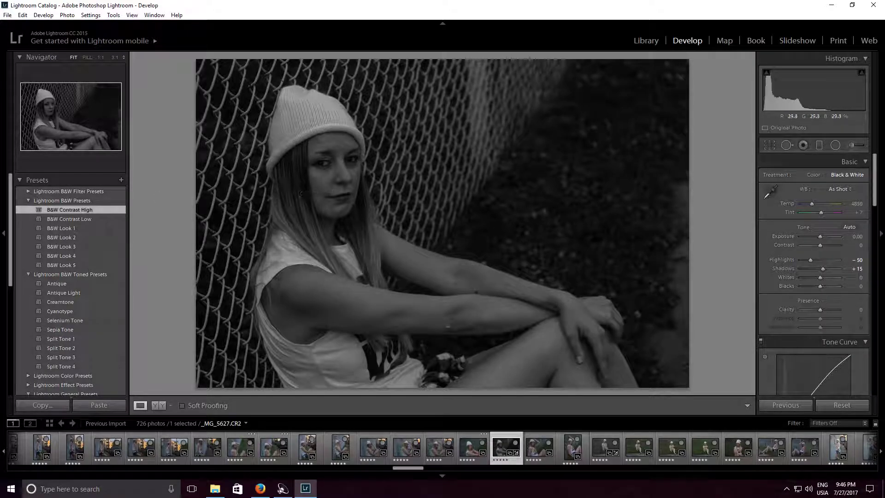
- On the jumping photo _MG_5755, try B&W Contrast High and Low, then apply B&W Look 4
scroll(593, 455, down, 10)
click(593, 455)
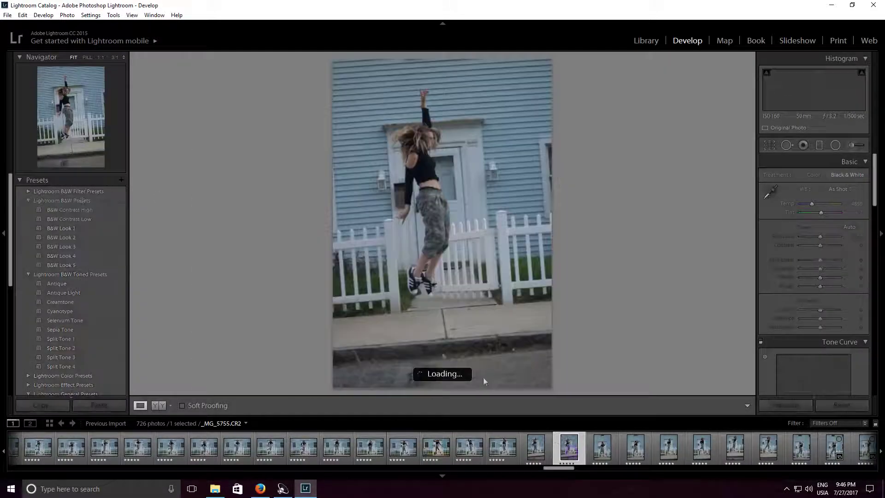
click(89, 210)
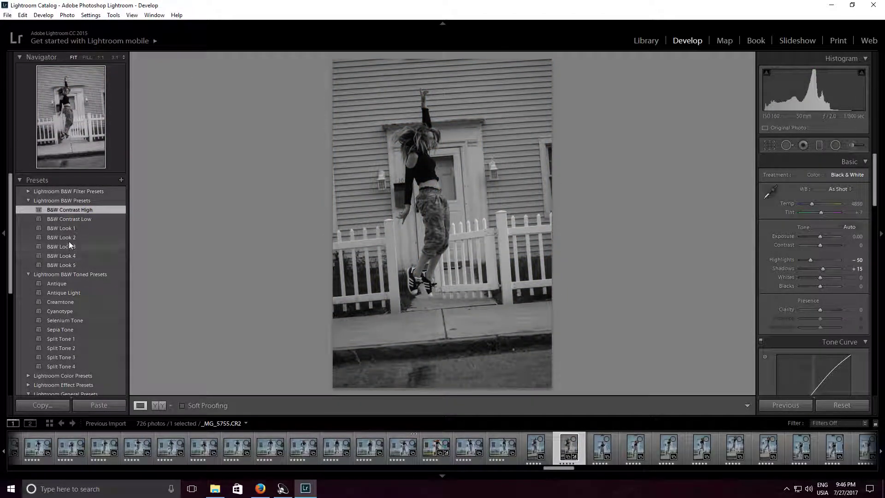
click(70, 220)
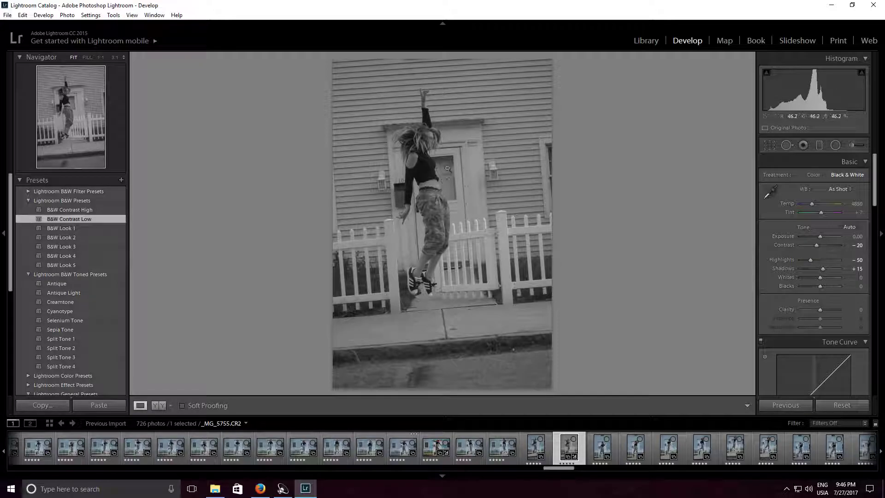
scroll(618, 445, down, 5)
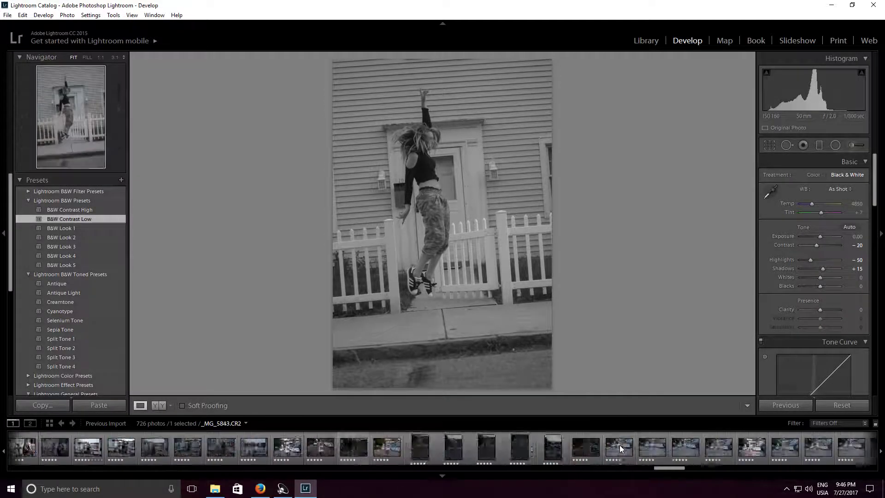
scroll(620, 448, up, 3)
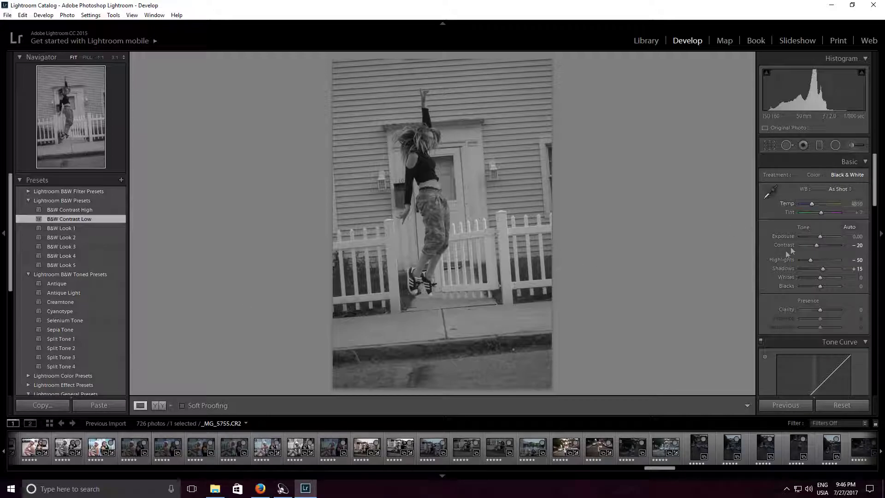
scroll(811, 277, down, 10)
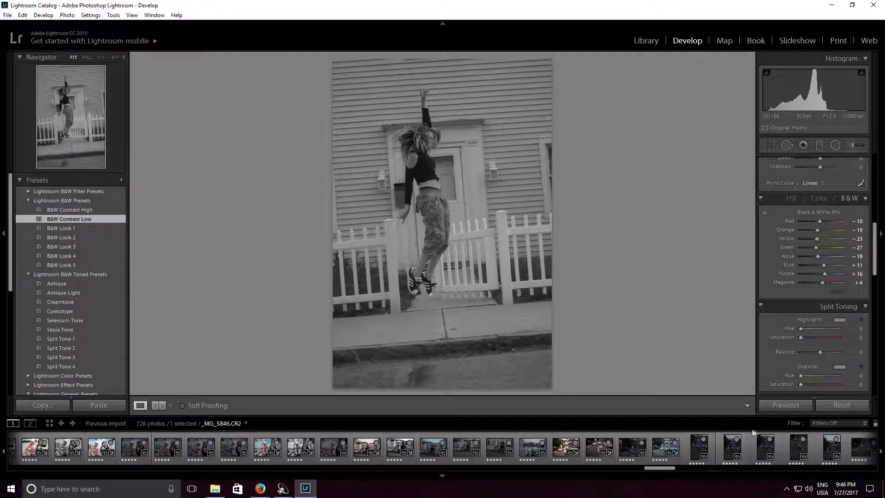
scroll(533, 447, down, 10)
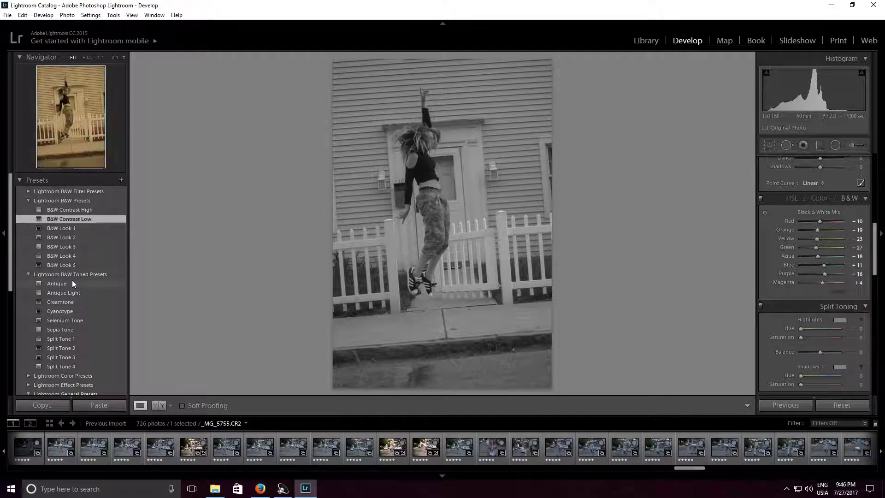
click(65, 255)
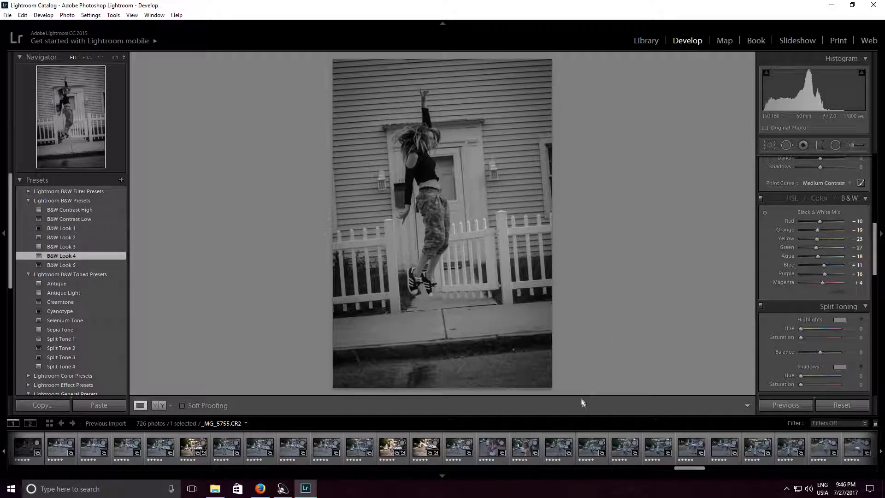
drag(872, 250, 879, 307)
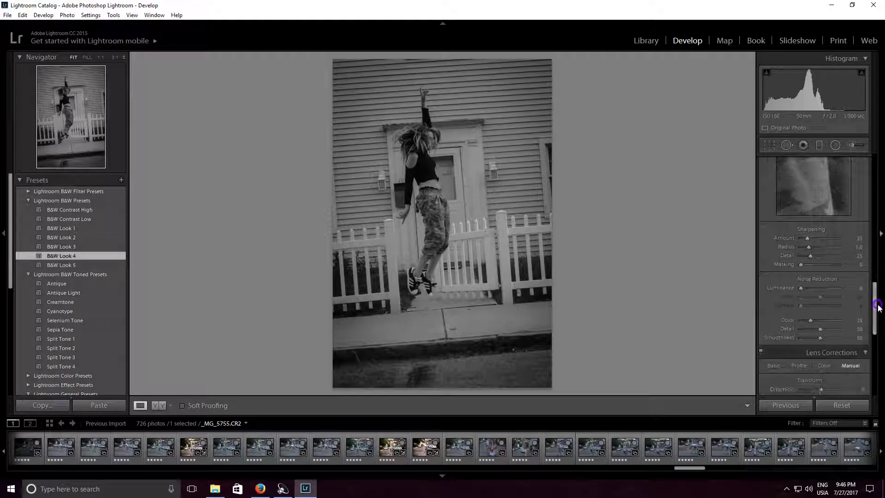
scroll(472, 442, down, 5)
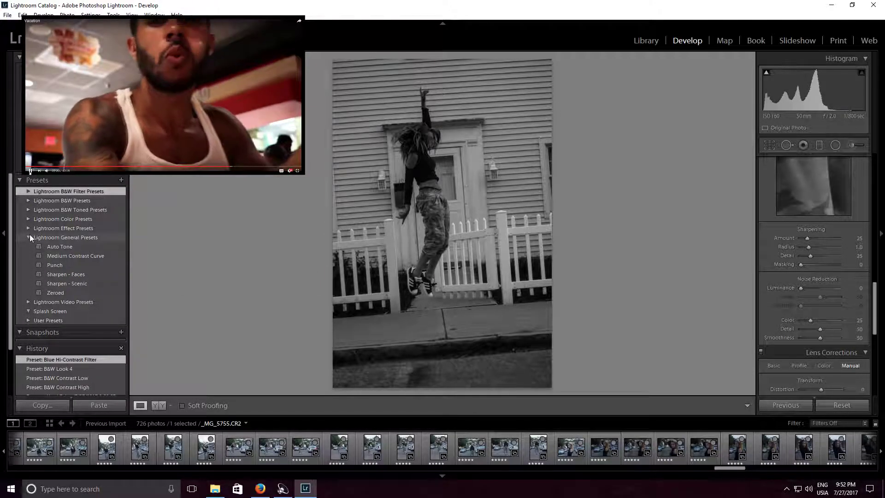
- Compare Video Cool Tone, Video Color Pop and Video B&W High Contrast, finishing on Video Cool Tone
click(46, 302)
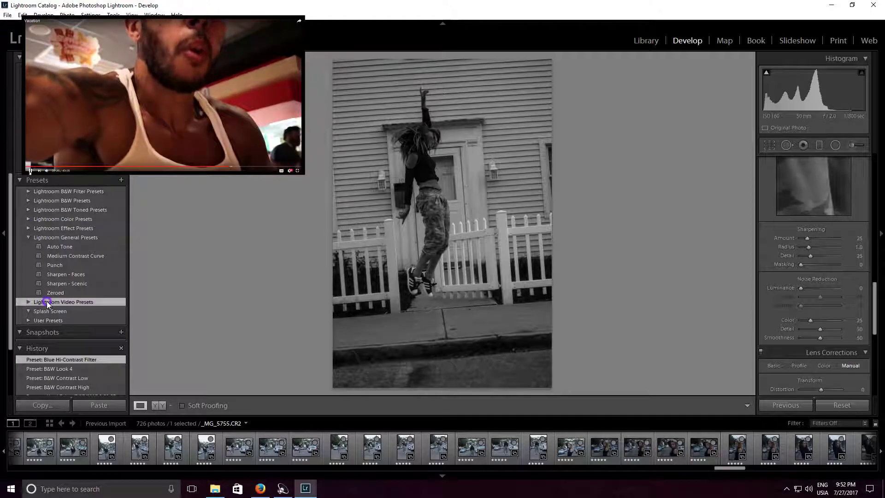
click(27, 302)
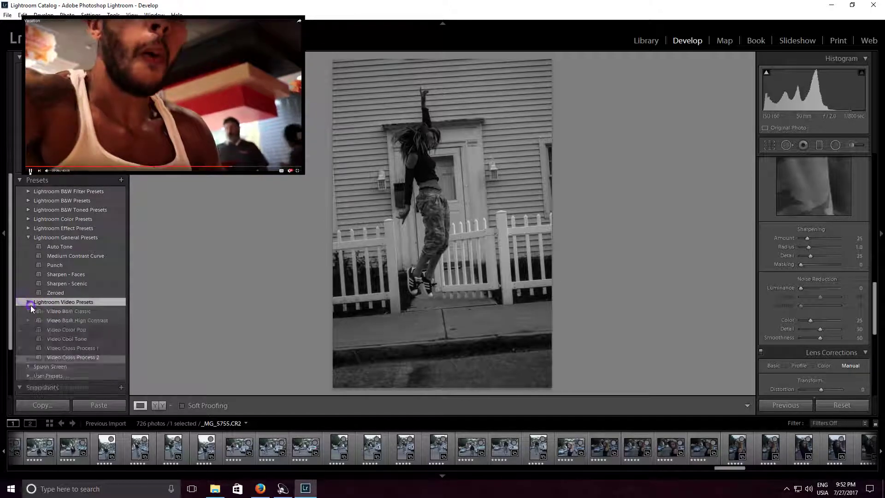
click(58, 340)
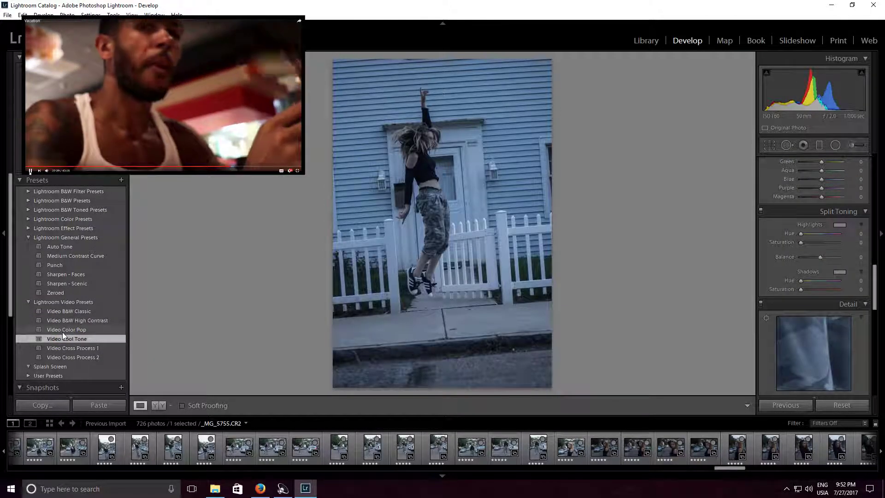
click(68, 331)
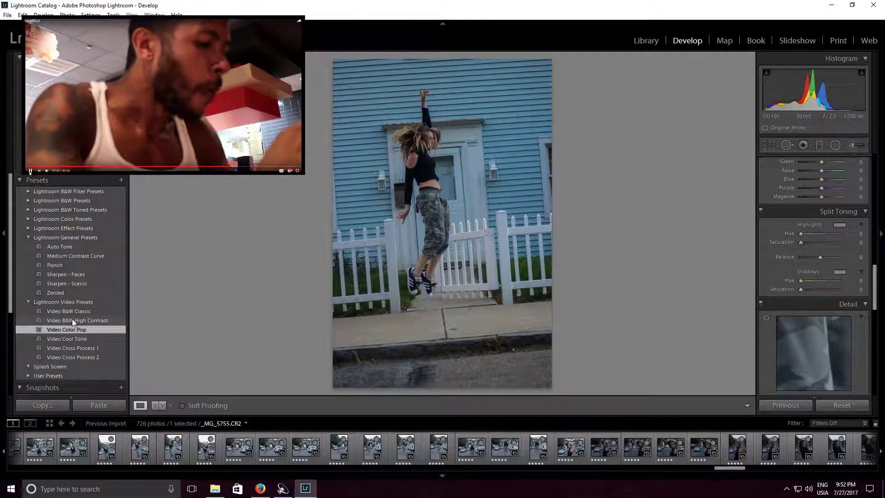
click(72, 321)
click(74, 338)
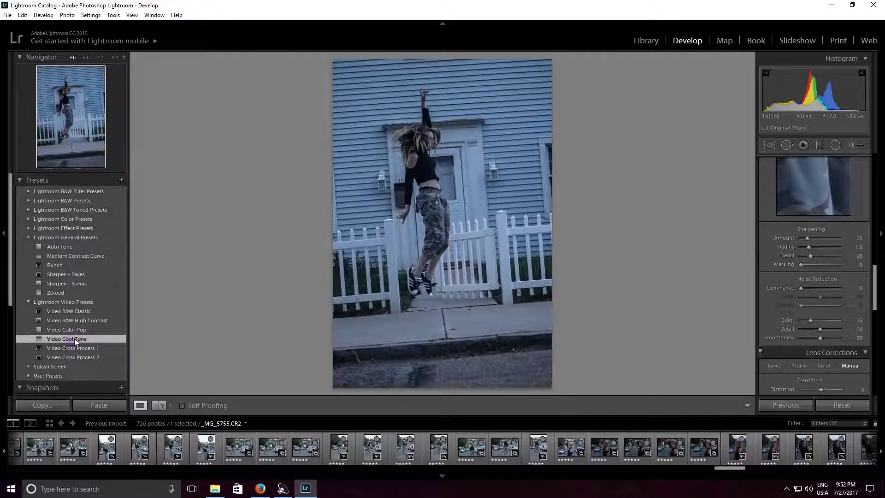
scroll(698, 450, down, 10)
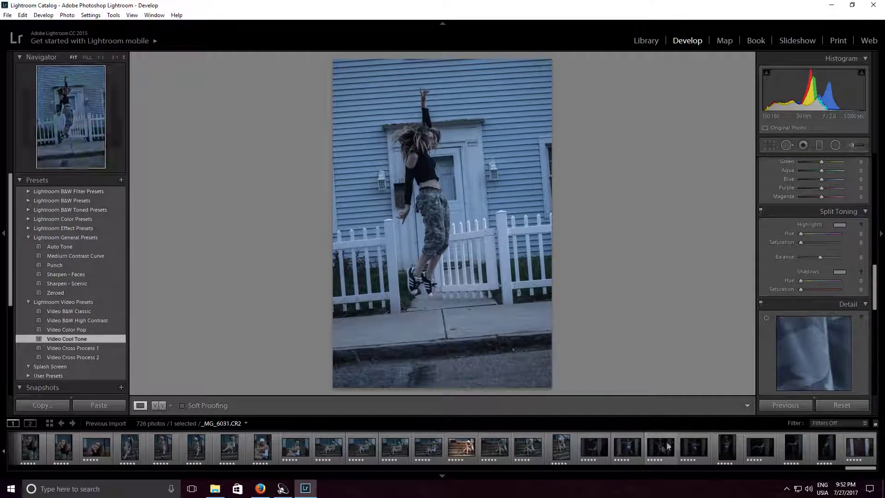
- Apply Video Cool Tone to the photo of the little girl in purple
click(487, 447)
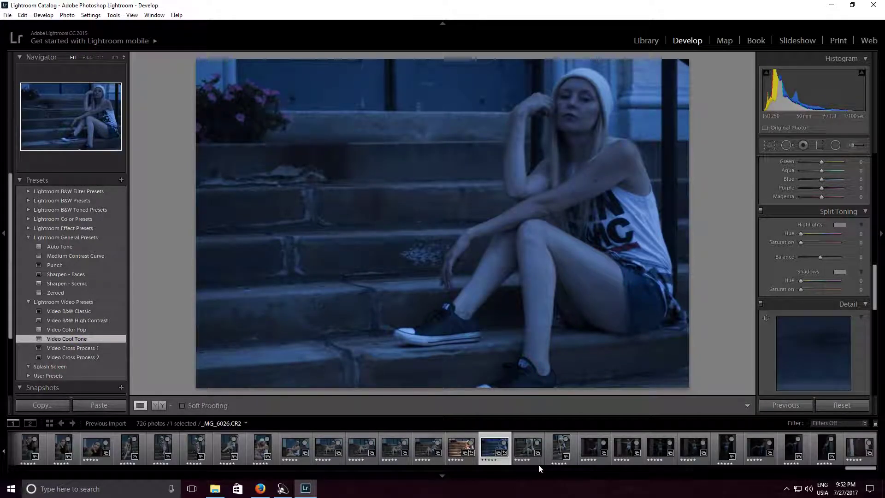
scroll(339, 458, up, 10)
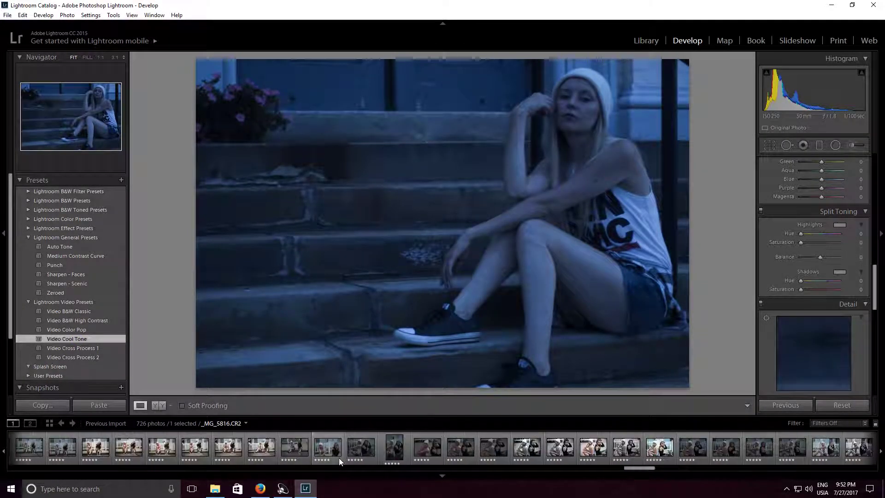
scroll(315, 446, up, 10)
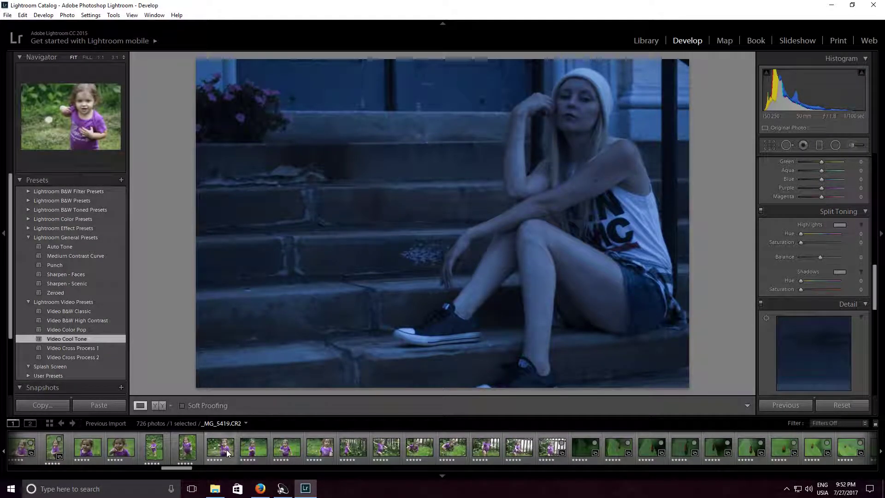
click(226, 450)
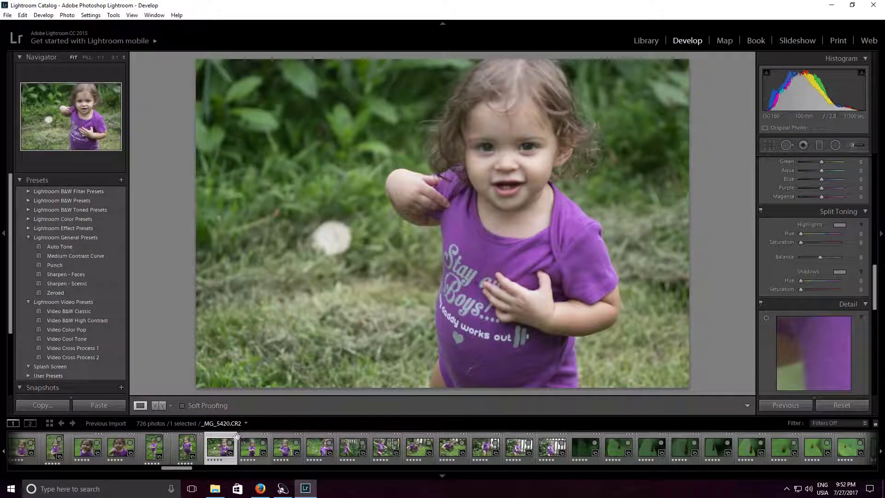
click(67, 339)
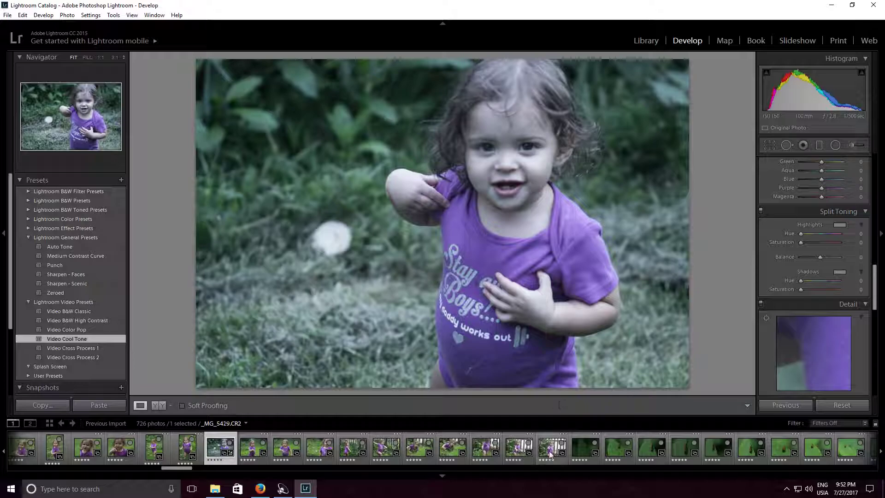
- Find and open _MG_6035, the dark shot of the woman against the wall
scroll(549, 451, down, 10)
scroll(549, 451, down, 15)
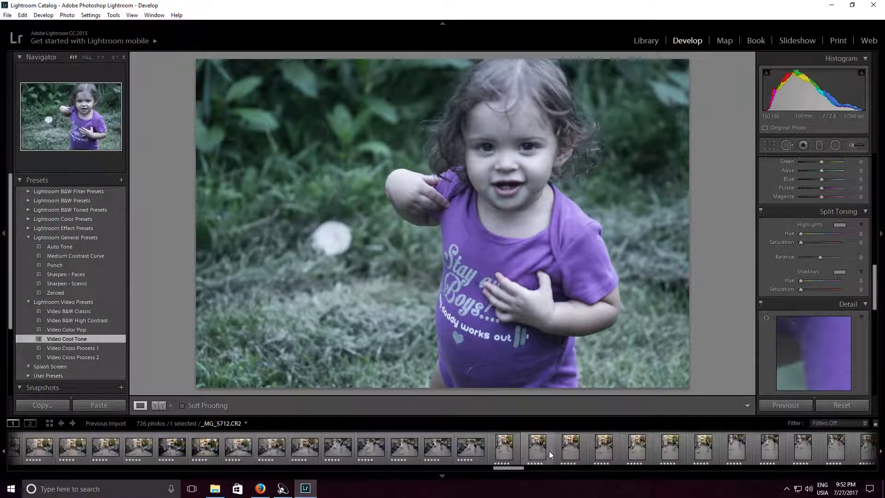
scroll(549, 451, down, 15)
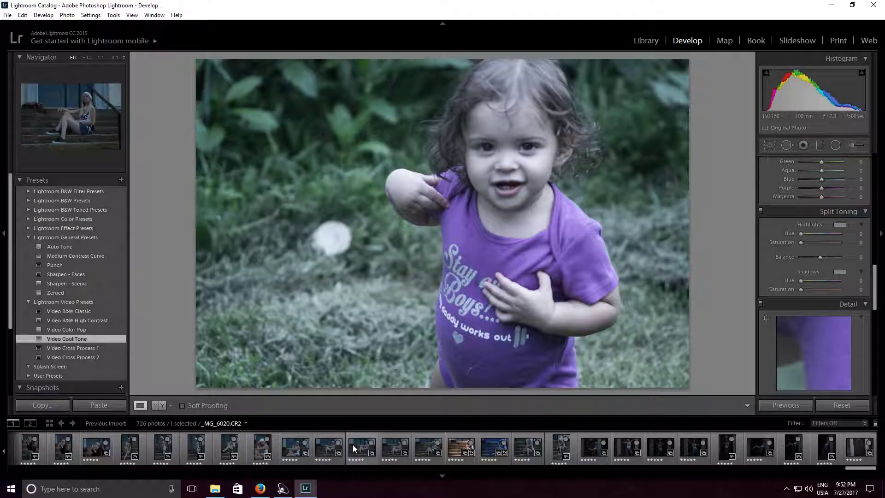
scroll(342, 452, up, 10)
scroll(342, 452, down, 3)
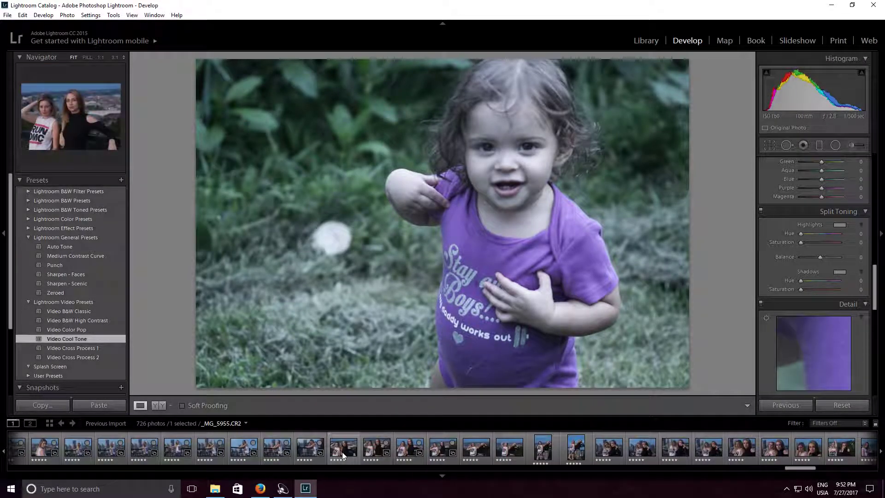
scroll(304, 463, down, 8)
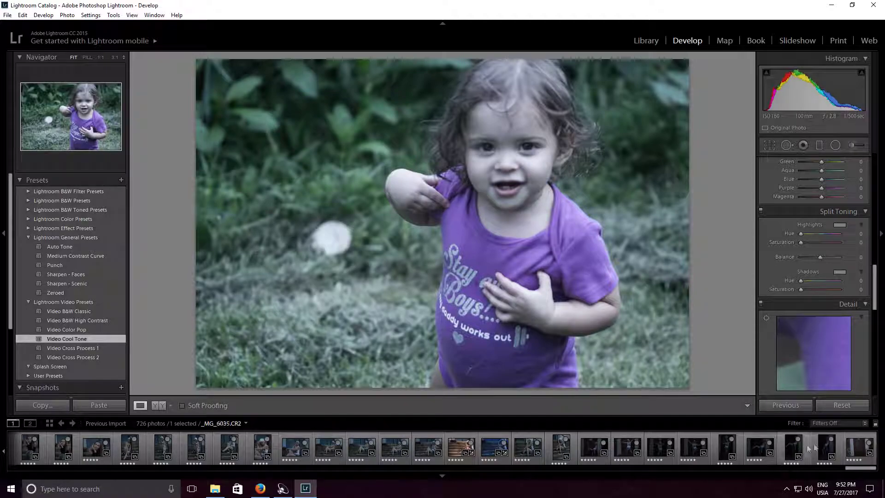
click(788, 443)
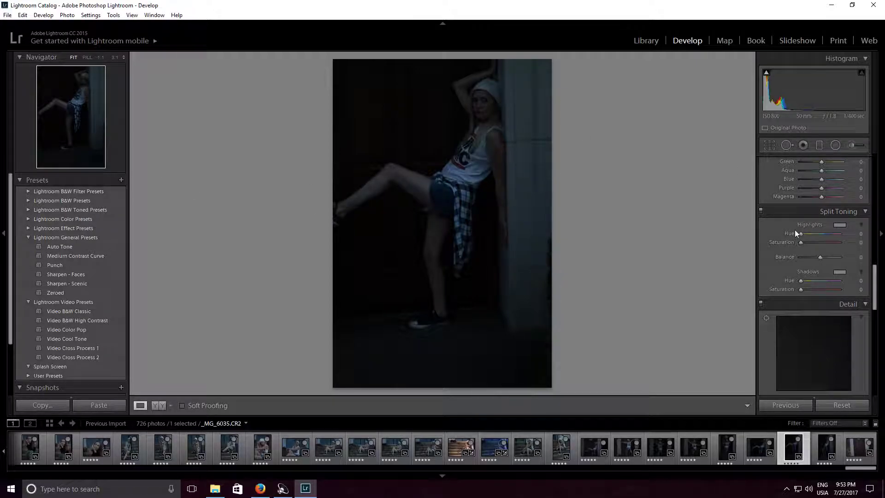
- Raise exposure to about +2 and try the Creamtone, Sepia Tone and Split Tone 2 toned presets
scroll(798, 277, up, 10)
drag(820, 236, 832, 239)
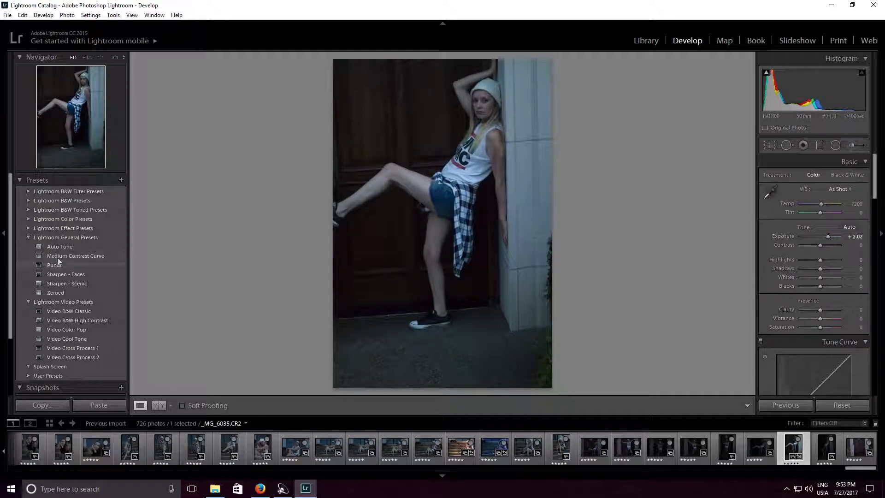
click(58, 202)
click(28, 209)
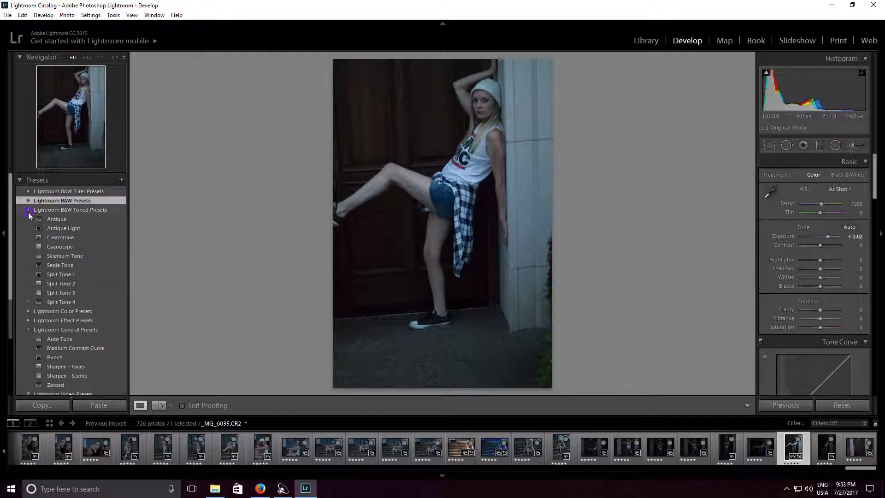
click(46, 237)
click(49, 266)
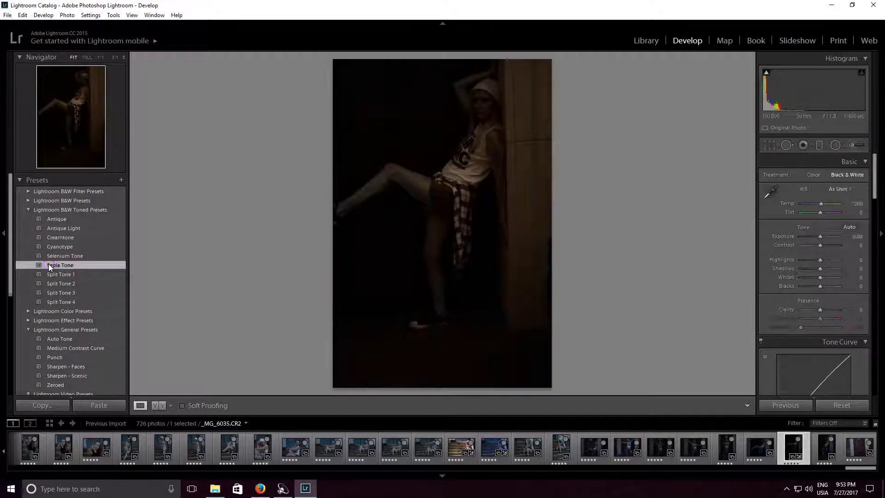
click(48, 285)
- Try Auto Tone, Sharpen, Punch and Video Cool Tone, ending with Video Cross Process 1
click(51, 338)
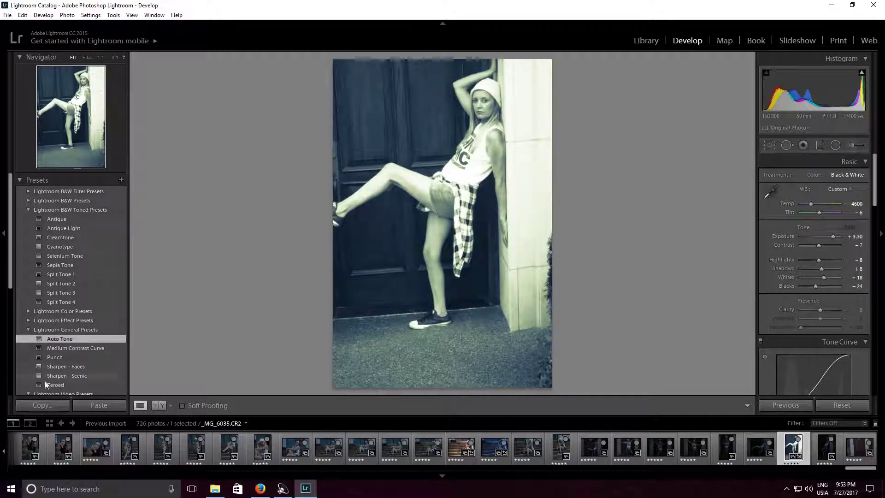
click(52, 376)
click(51, 367)
click(52, 358)
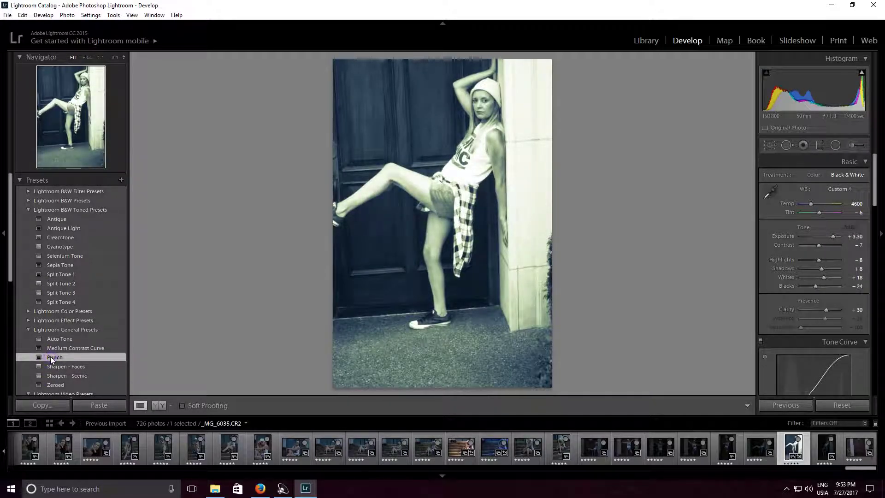
scroll(51, 358, down, 3)
click(55, 264)
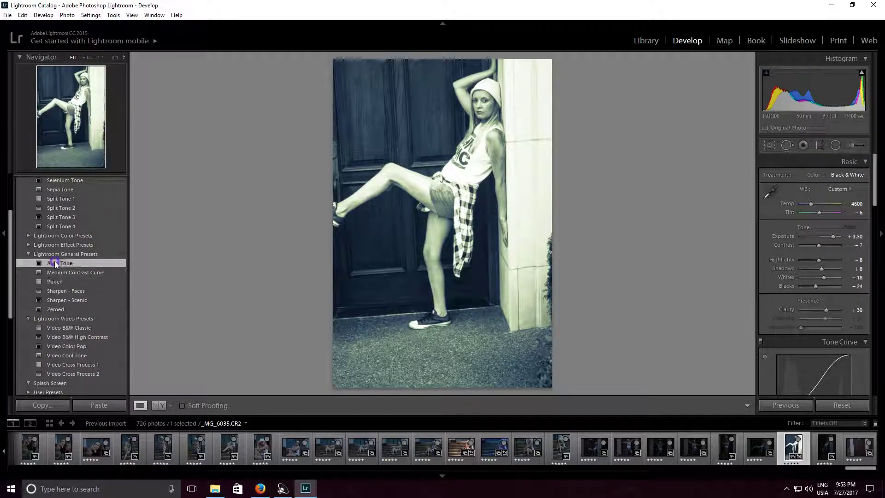
click(52, 356)
click(51, 366)
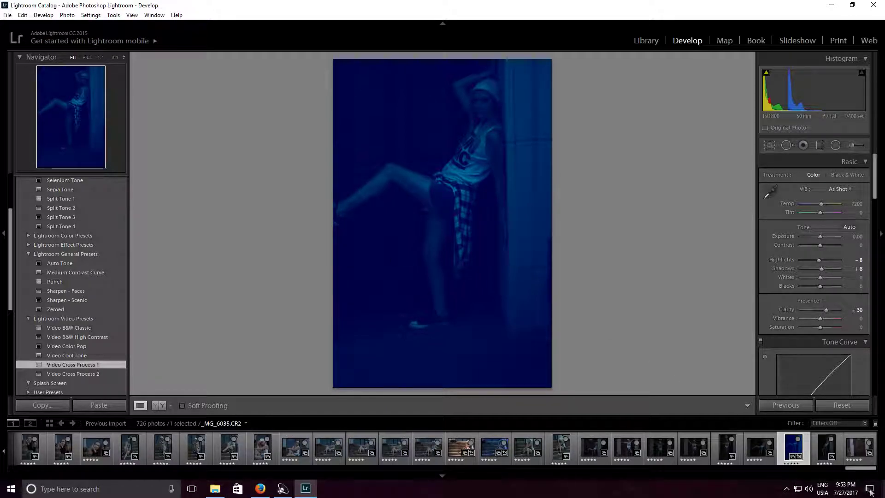
- Reveal the hidden notification-area icons in the Windows taskbar, leaving the Video Cross Process 1 photo unchanged
click(787, 489)
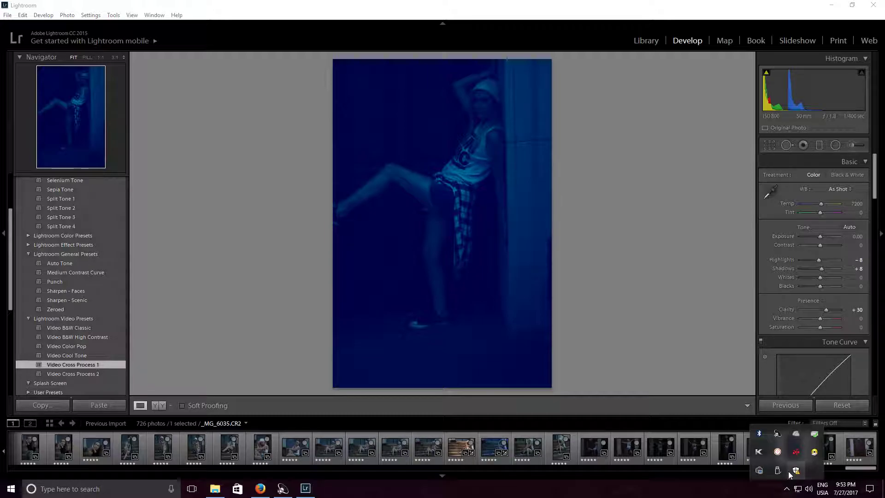